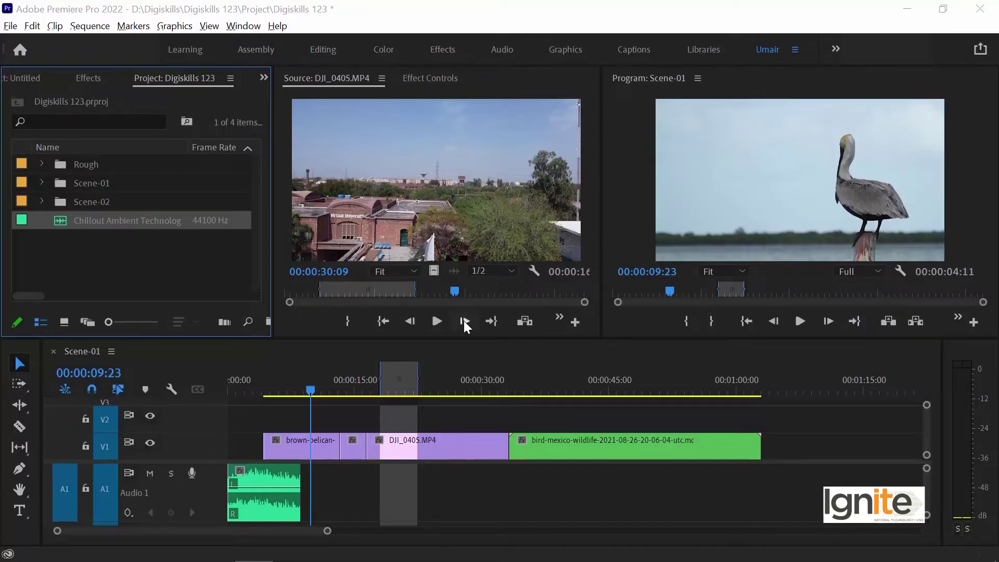
Widen the Source monitor until all of its transport buttons fit.
{"action": "left_click", "coordinate": [566, 167]}
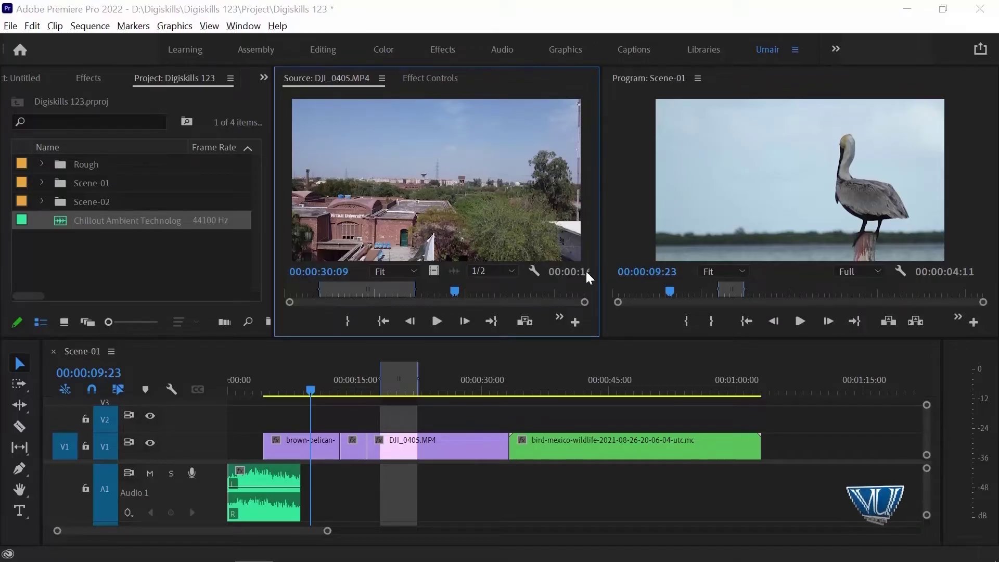
{"action": "left_click_drag", "start_coordinate": [603, 214], "coordinate": [683, 211]}
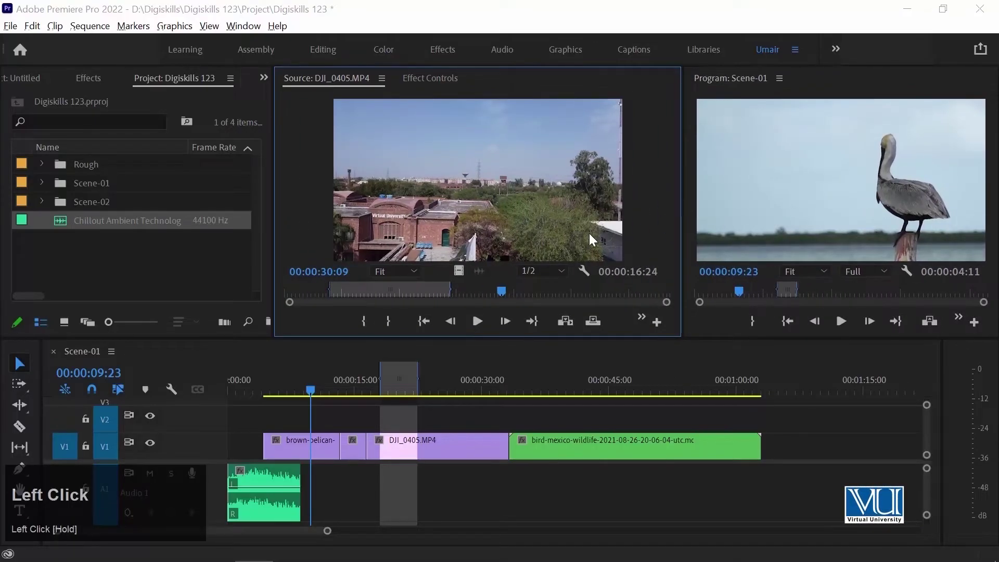
{"action": "key", "text": "grave"}
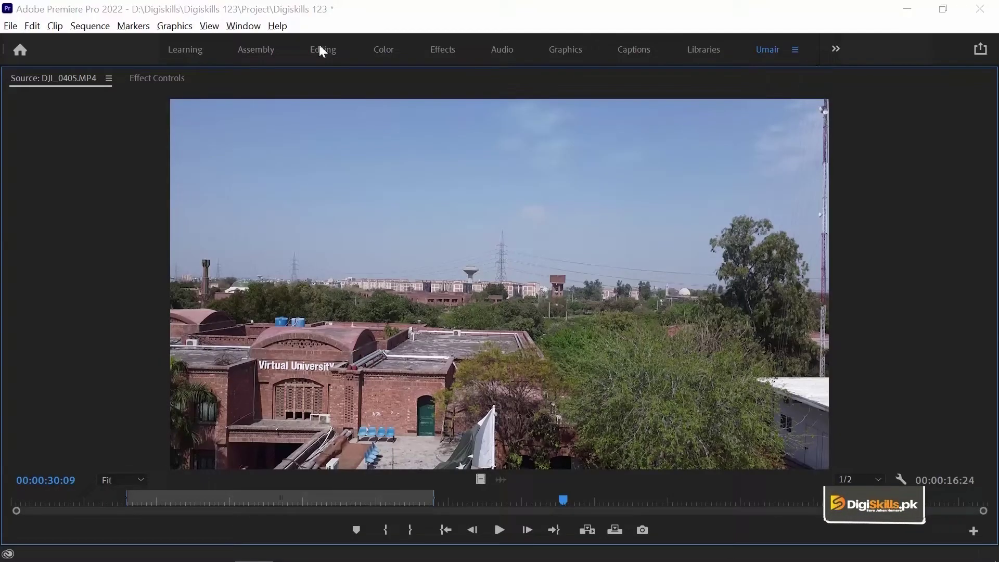
{"action": "left_click", "coordinate": [88, 177]}
{"action": "left_click", "coordinate": [88, 177]}
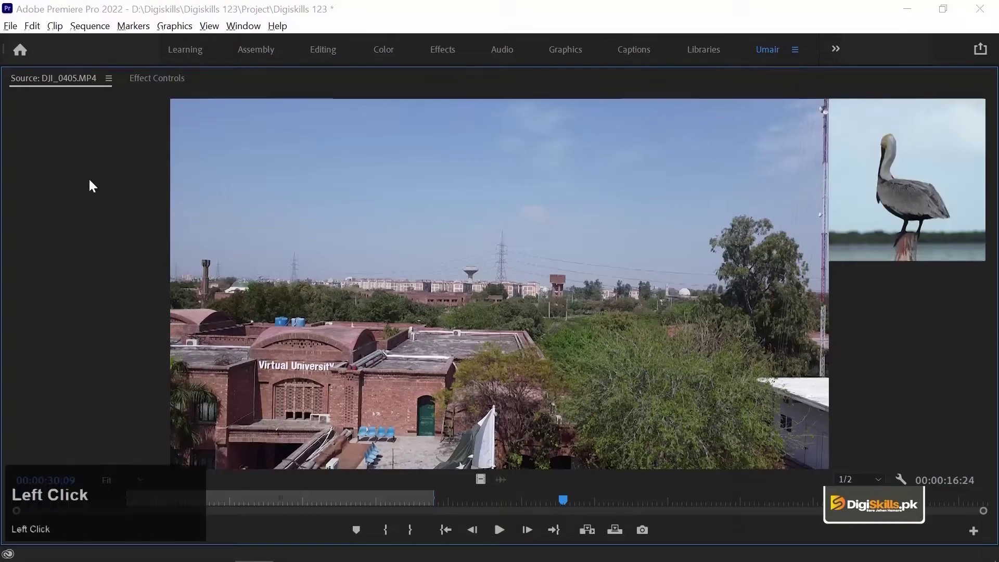
{"action": "left_click_drag", "start_coordinate": [682, 217], "coordinate": [625, 216]}
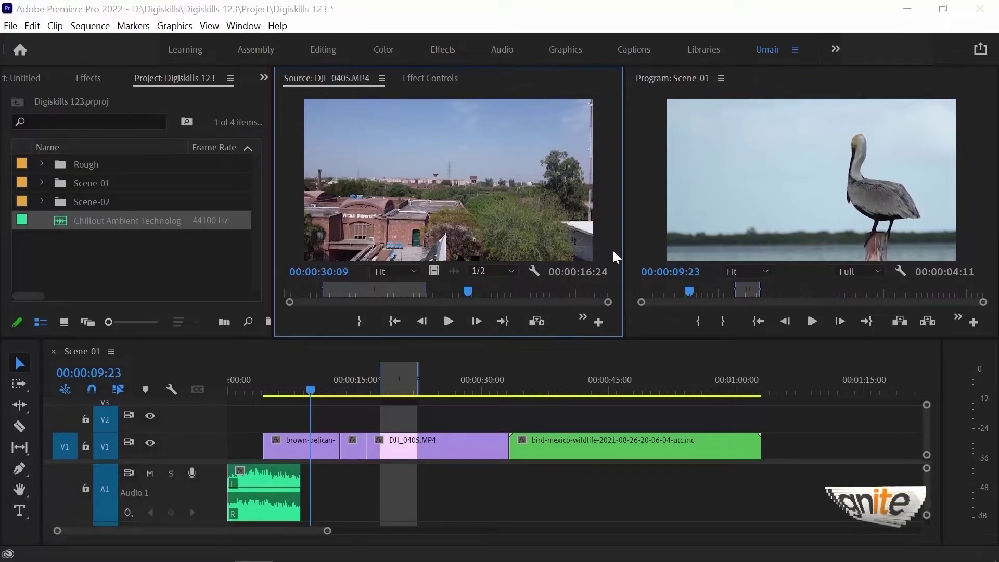
{"action": "left_click_drag", "start_coordinate": [624, 240], "coordinate": [731, 232]}
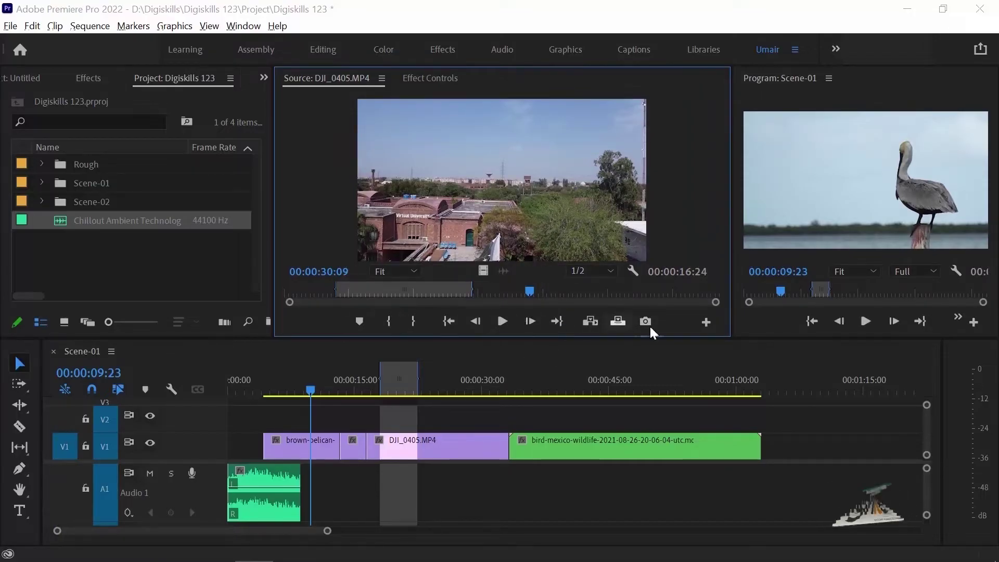
Open the Source monitor's Button Editor to review the available buttons, and close it without changes.
{"action": "left_click", "coordinate": [705, 322]}
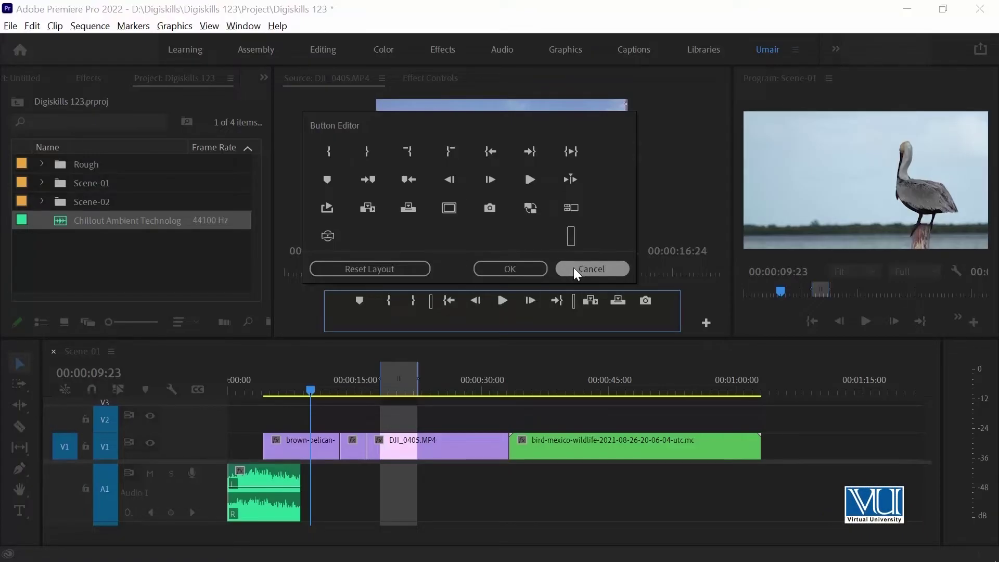
{"action": "left_click", "coordinate": [590, 266]}
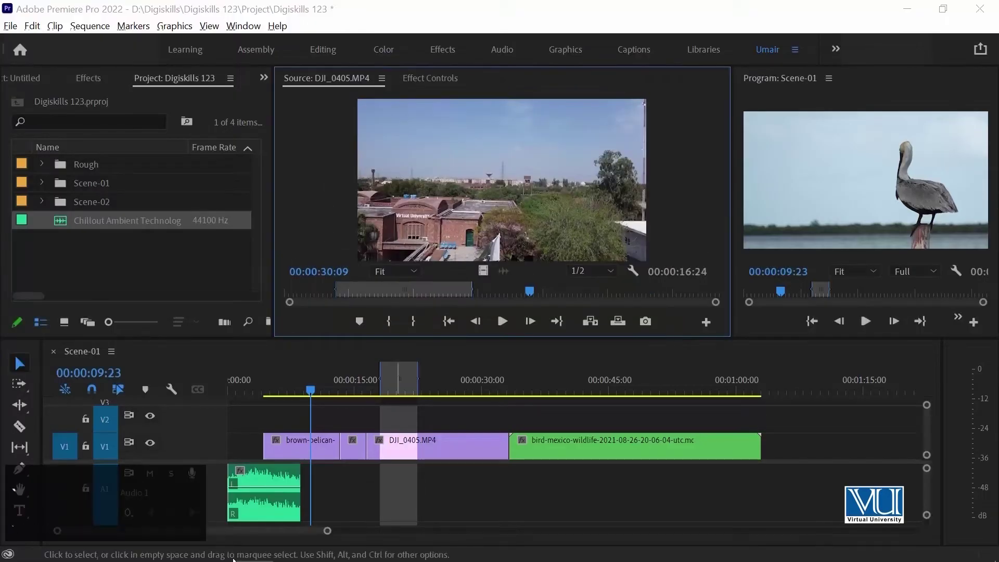
View the Source monitor maximized, scrub the clip back to 00:00:20:25, and restore the panel layout.
{"action": "left_click", "coordinate": [315, 176]}
{"action": "key", "text": "grave"}
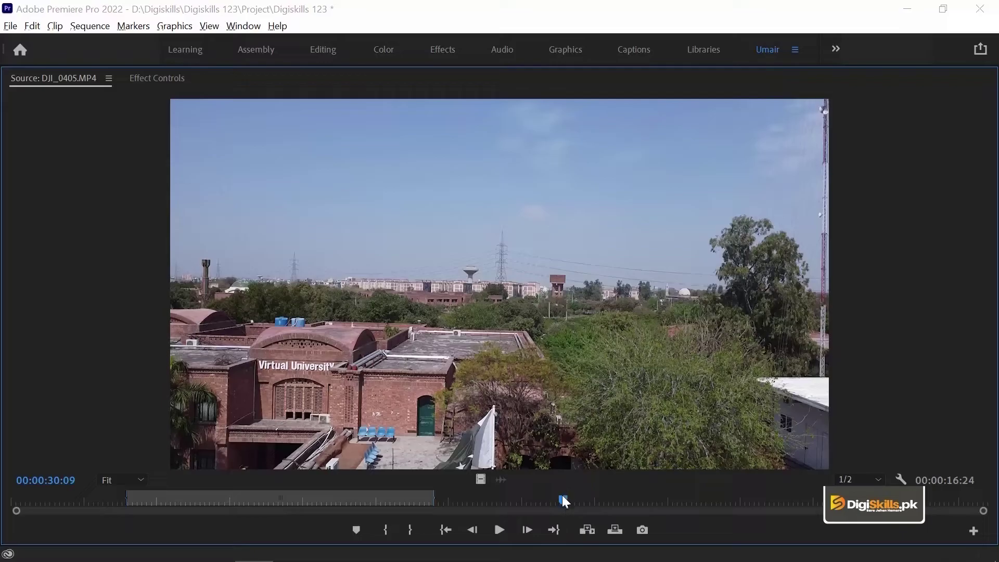
{"action": "left_click_drag", "start_coordinate": [562, 498], "coordinate": [389, 498]}
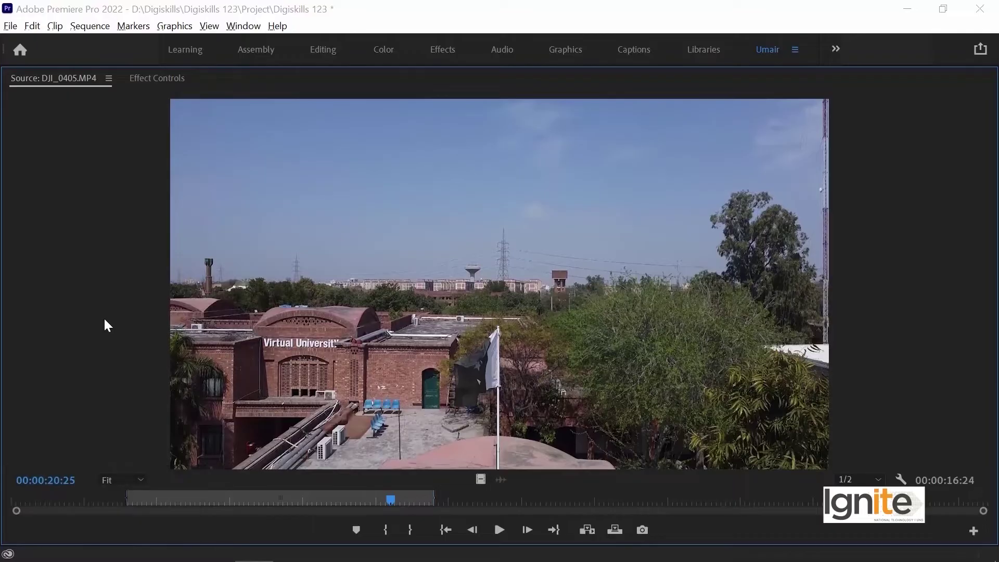
{"action": "key", "text": "grave"}
Scrub back and forth through DJI_0405.MP4 in the Source monitor, as far as the end of the clip.
{"action": "left_click", "coordinate": [537, 291]}
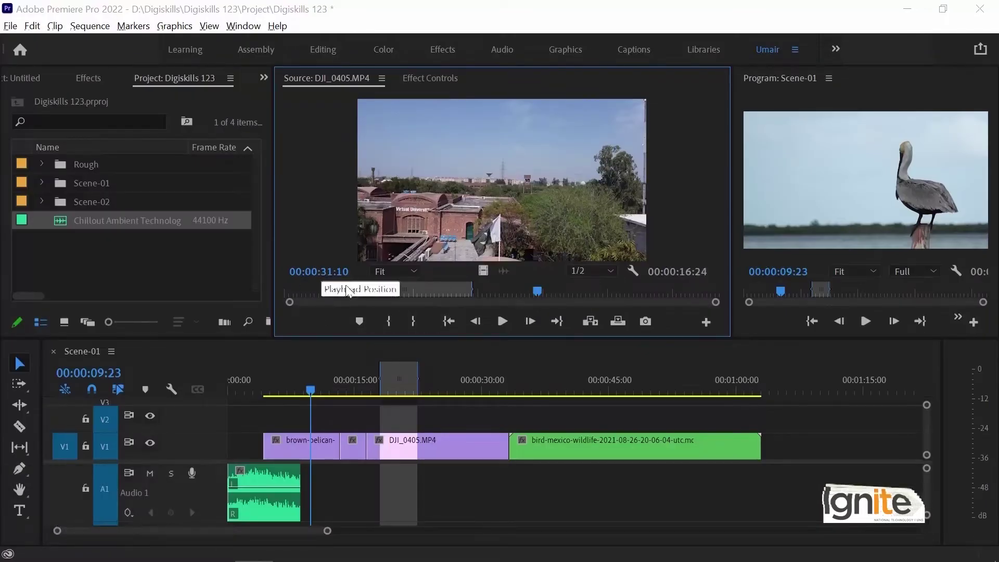
{"action": "left_click_drag", "start_coordinate": [553, 295], "coordinate": [691, 291]}
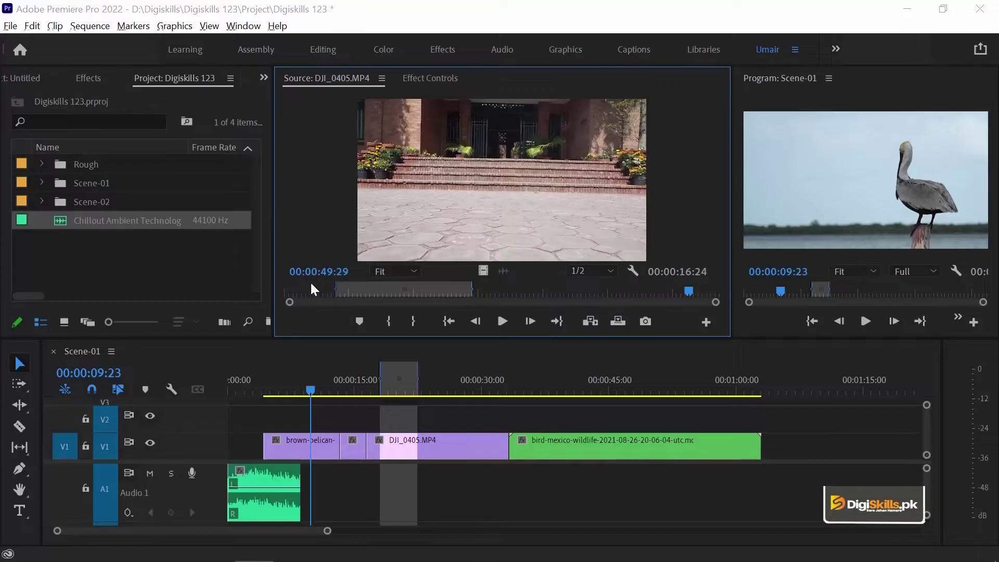
{"action": "left_click", "coordinate": [528, 289]}
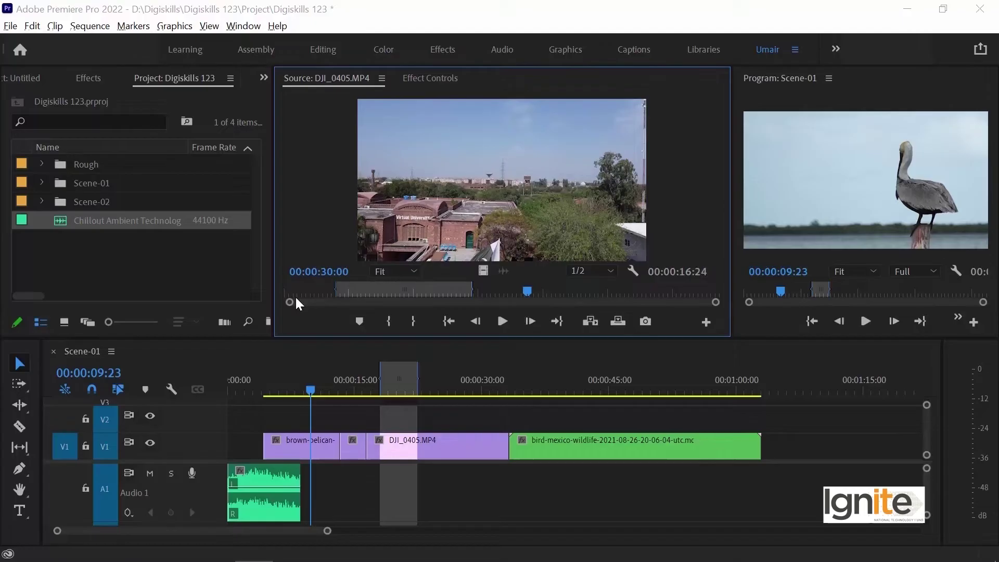
{"action": "left_click_drag", "start_coordinate": [546, 291], "coordinate": [705, 295]}
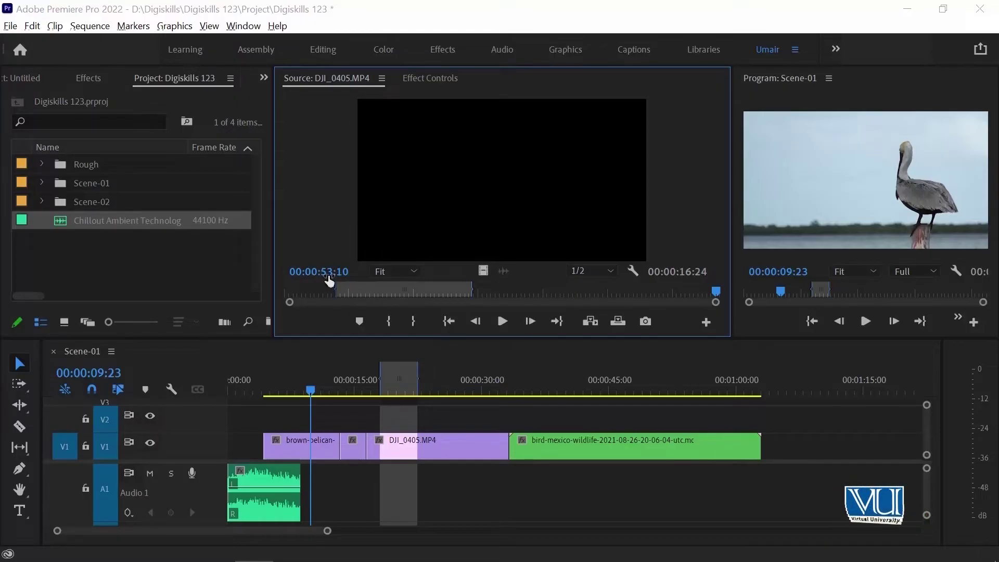
{"action": "left_click", "coordinate": [502, 290]}
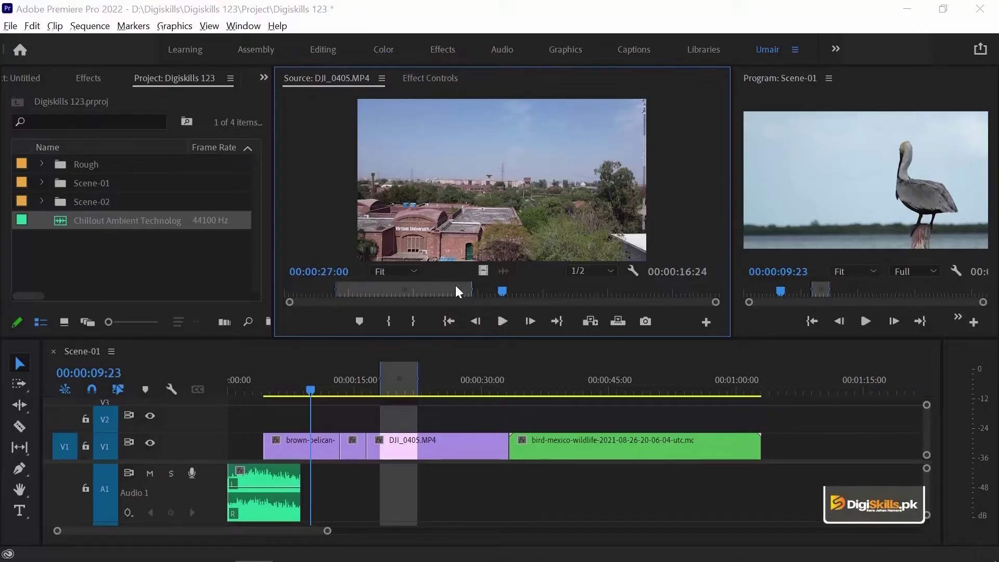
{"action": "left_click_drag", "start_coordinate": [502, 290], "coordinate": [828, 292]}
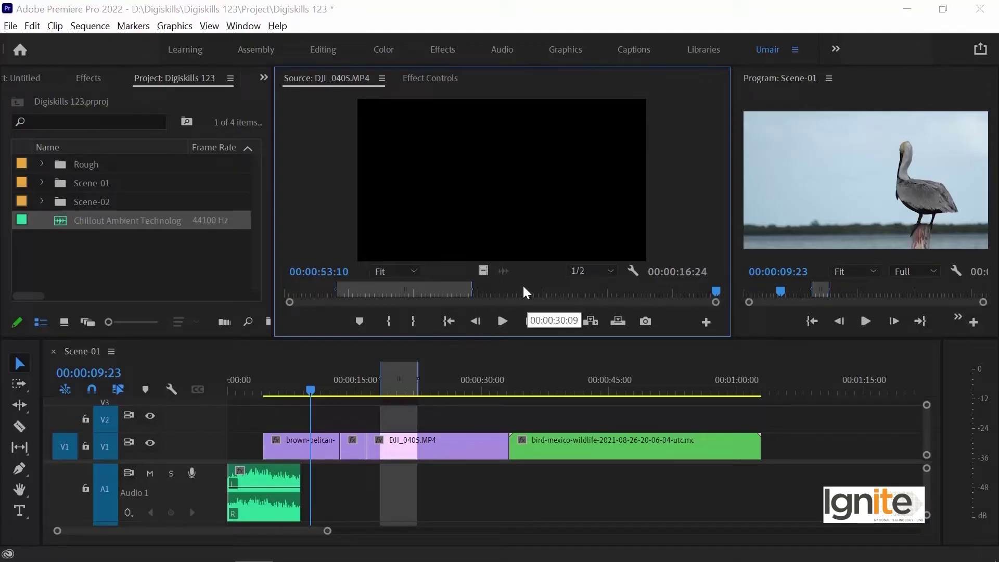
{"action": "left_click", "coordinate": [553, 286]}
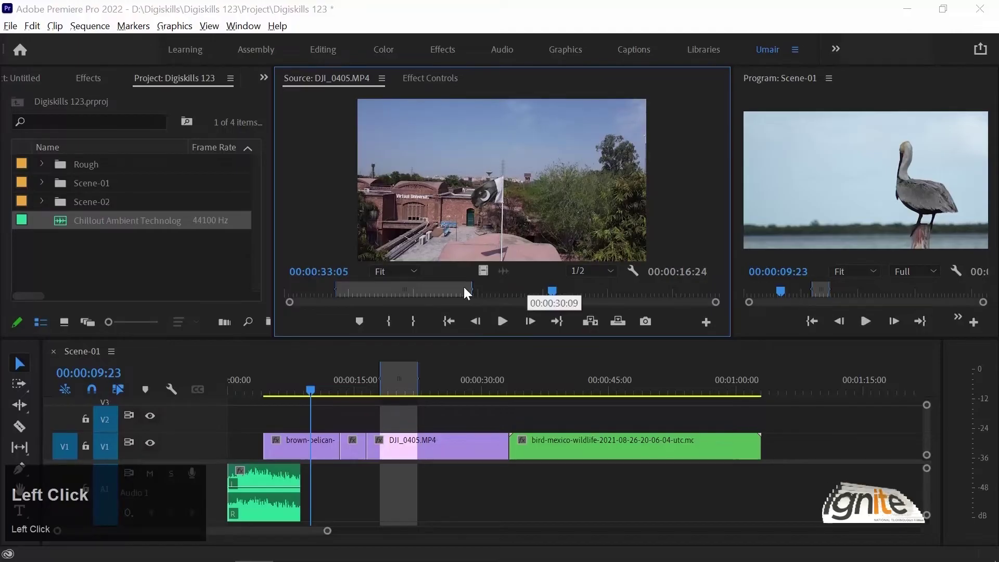
Set the source clip's Out point at 00:00:42:13.
{"action": "left_click", "coordinate": [488, 291]}
{"action": "left_click_drag", "start_coordinate": [490, 286], "coordinate": [630, 290]}
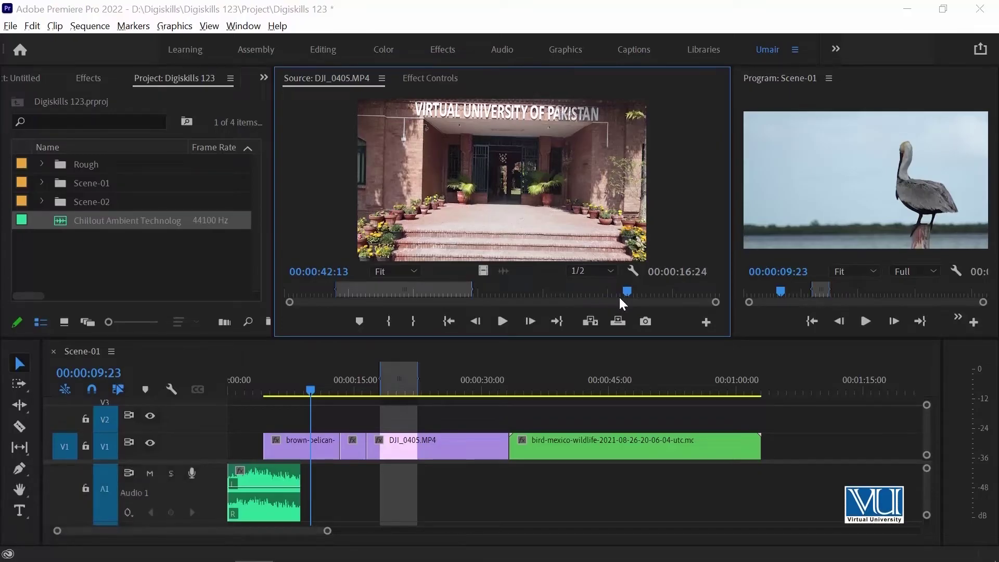
{"action": "key", "text": "o"}
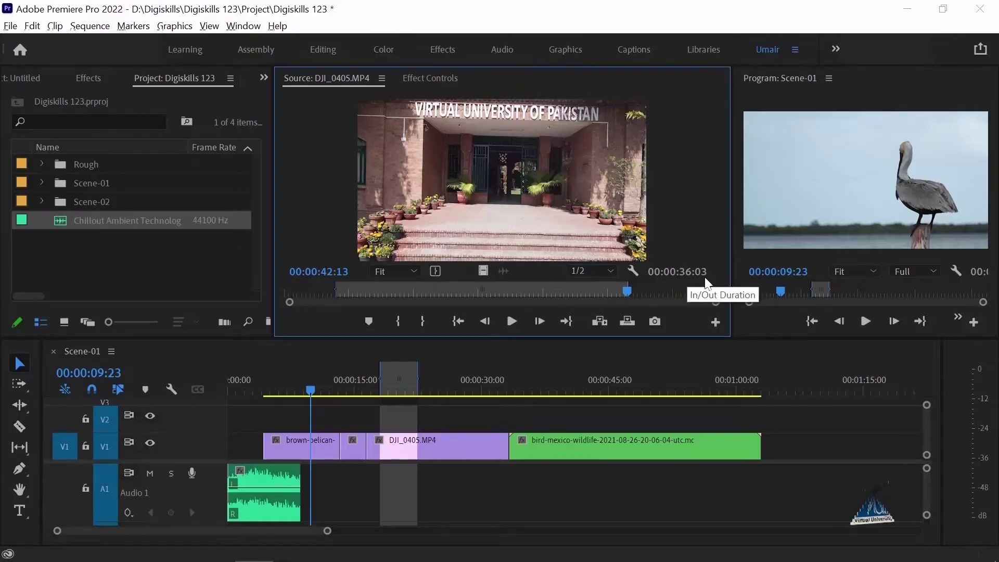
Move the source clip's Out point to 00:00:32:27.
{"action": "left_click_drag", "start_coordinate": [627, 290], "coordinate": [553, 286]}
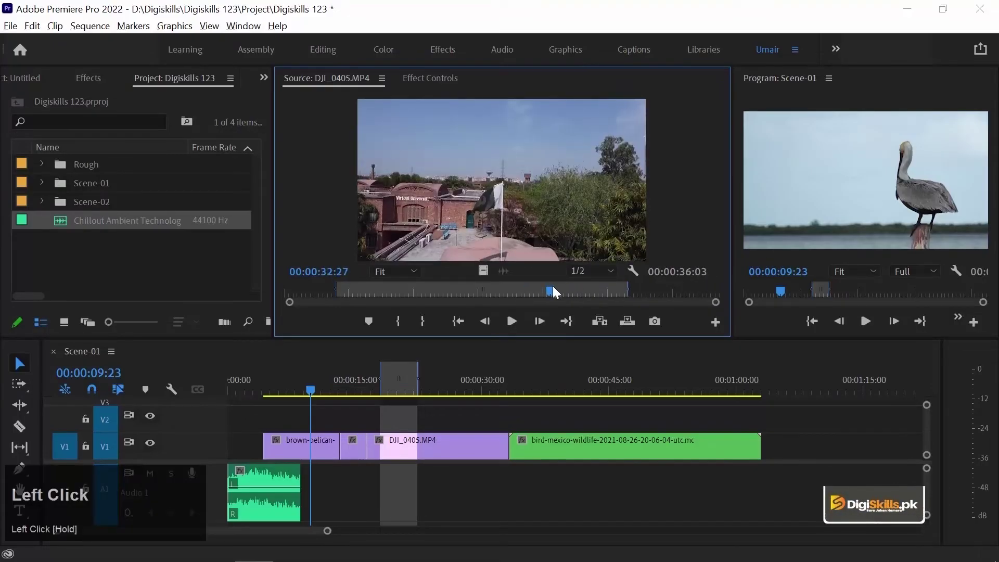
{"action": "left_click", "coordinate": [424, 321]}
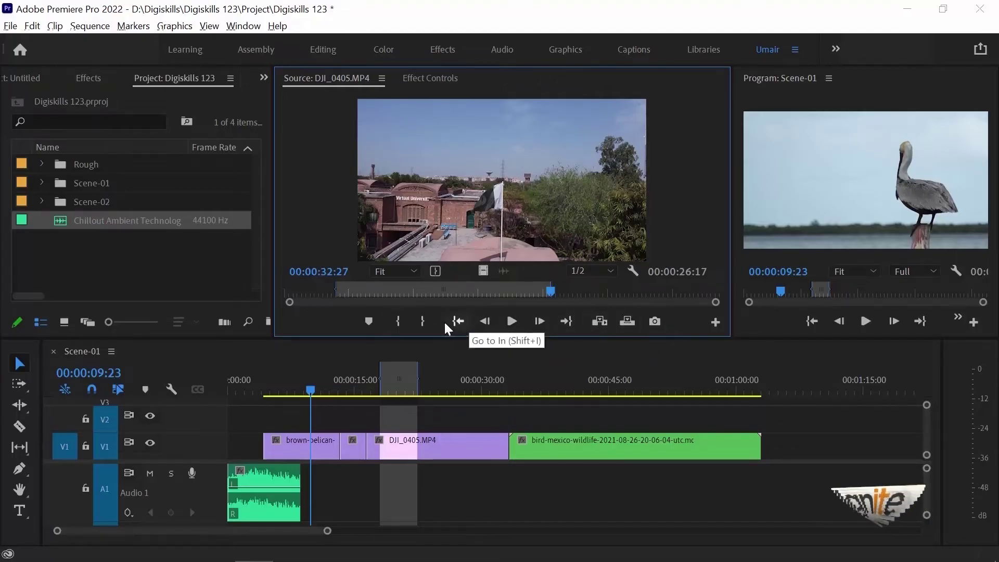
Add a marker to the source clip at 00:00:40:18.
{"action": "left_click", "coordinate": [311, 151]}
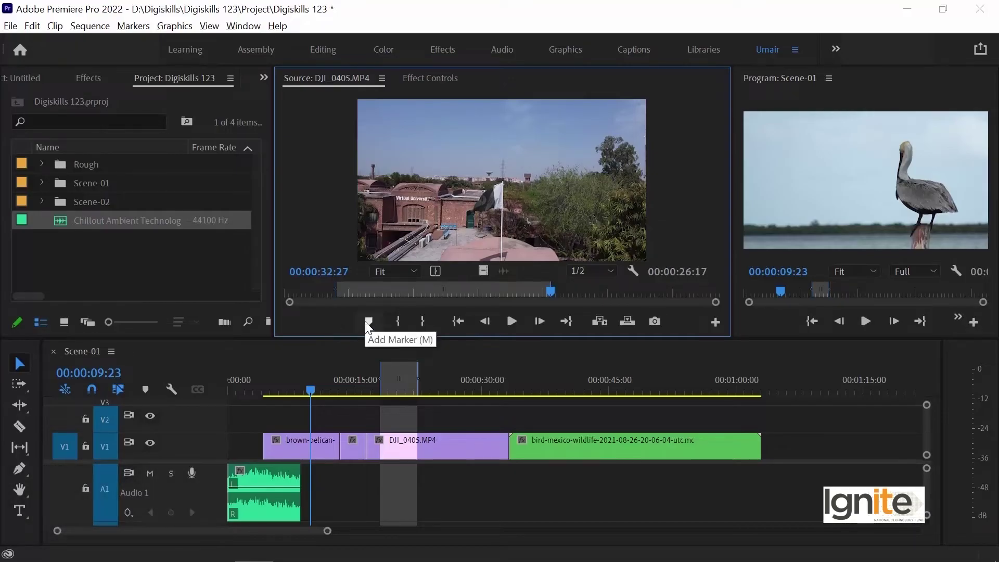
{"action": "left_click_drag", "start_coordinate": [358, 297], "coordinate": [616, 301]}
{"action": "right_click", "coordinate": [616, 301]}
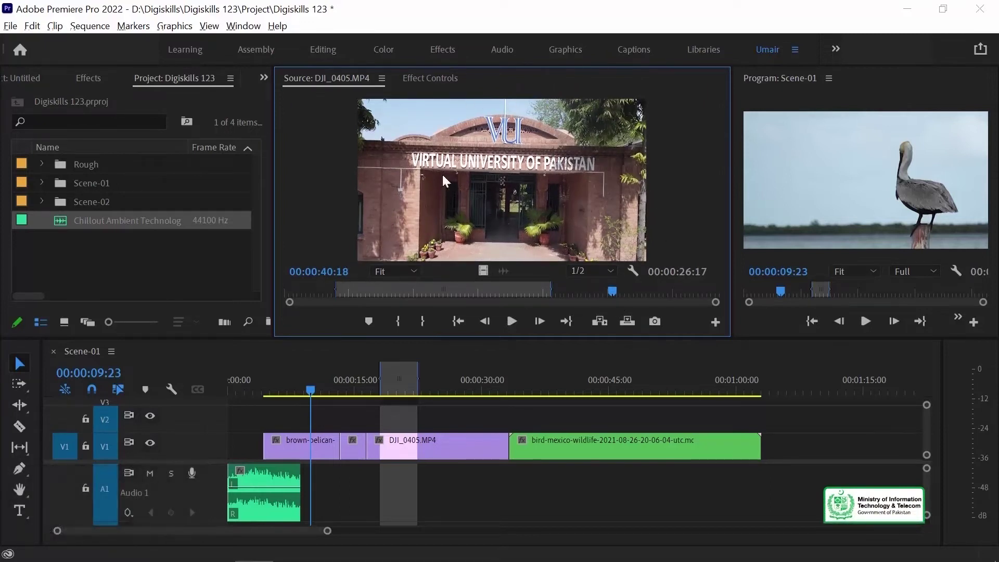
{"action": "left_click", "coordinate": [368, 322]}
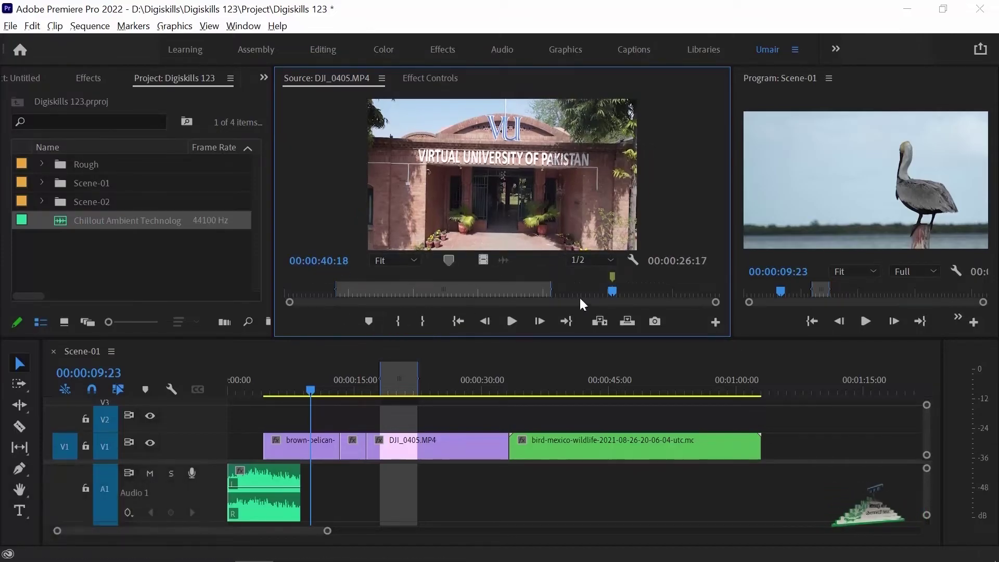
Open the source clip marker's settings to review its name, comments and color options, and close them without changes.
{"action": "double_click", "coordinate": [612, 276]}
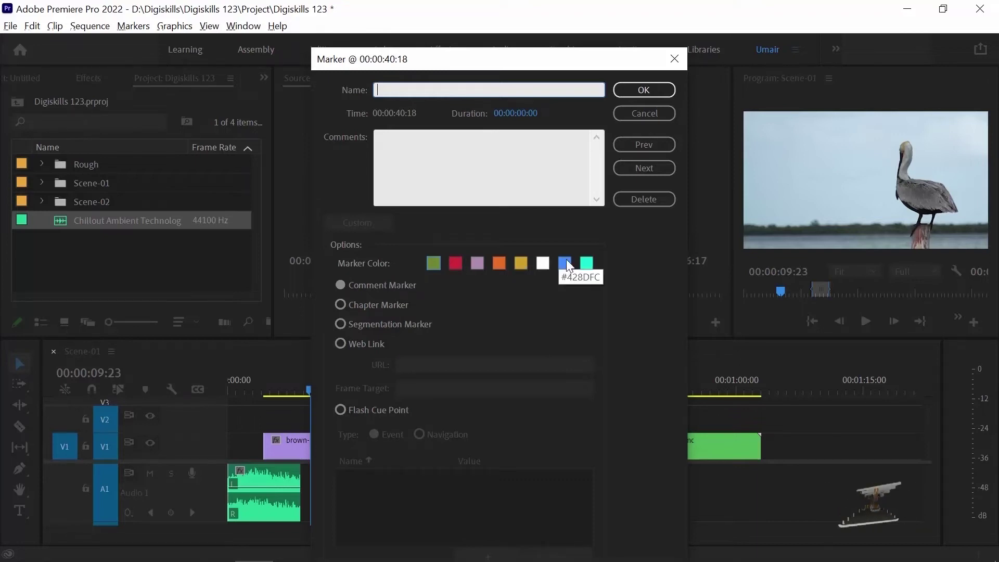
{"action": "left_click", "coordinate": [402, 86]}
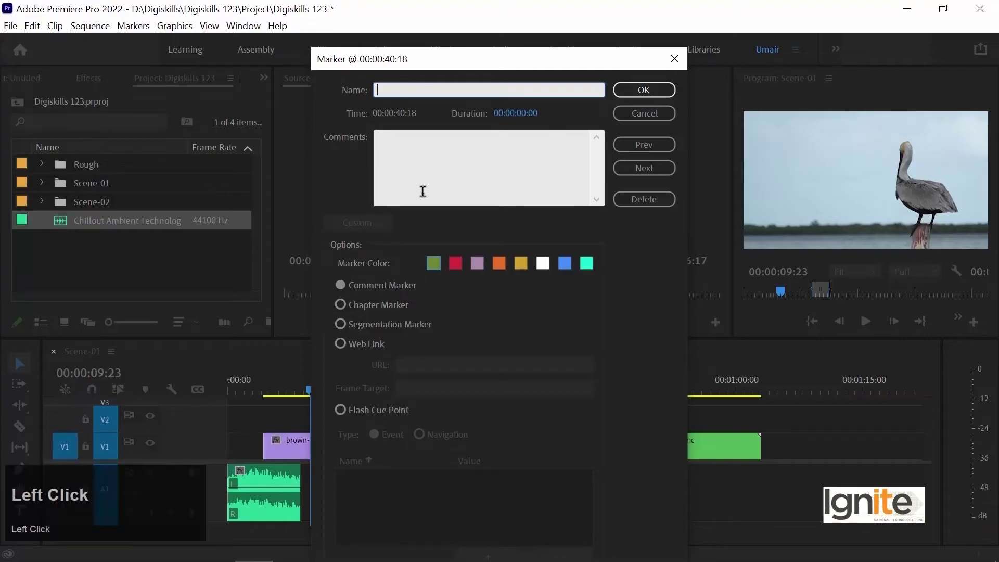
{"action": "left_click", "coordinate": [416, 146]}
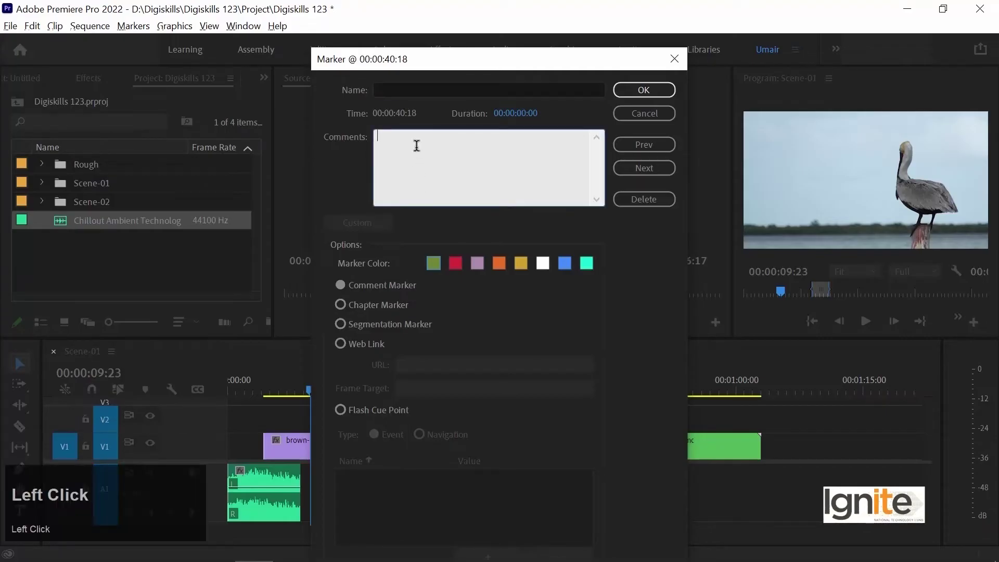
{"action": "left_click", "coordinate": [654, 112]}
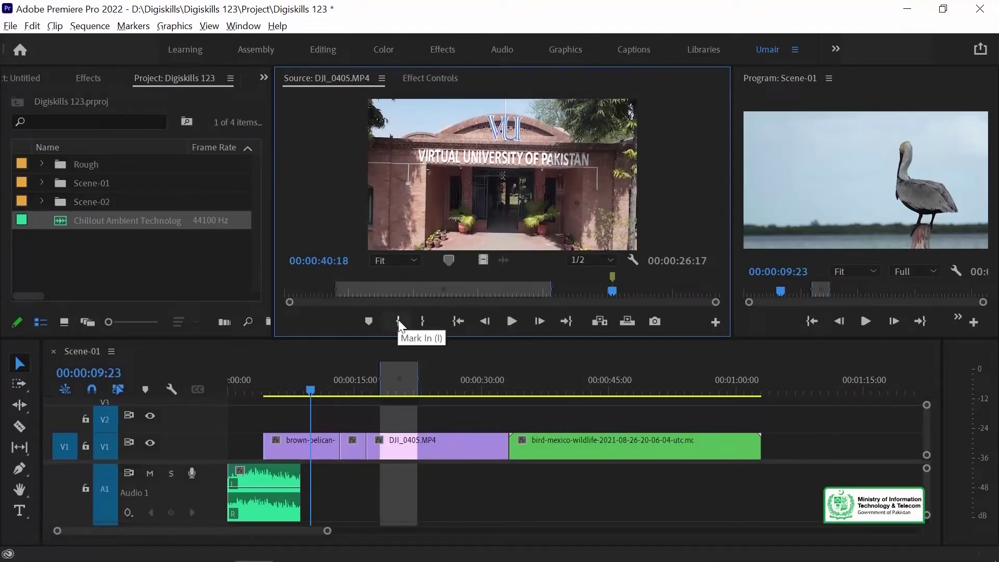
Set the source clip's In point at 00:00:28:25.
{"action": "left_click_drag", "start_coordinate": [335, 290], "coordinate": [473, 360]}
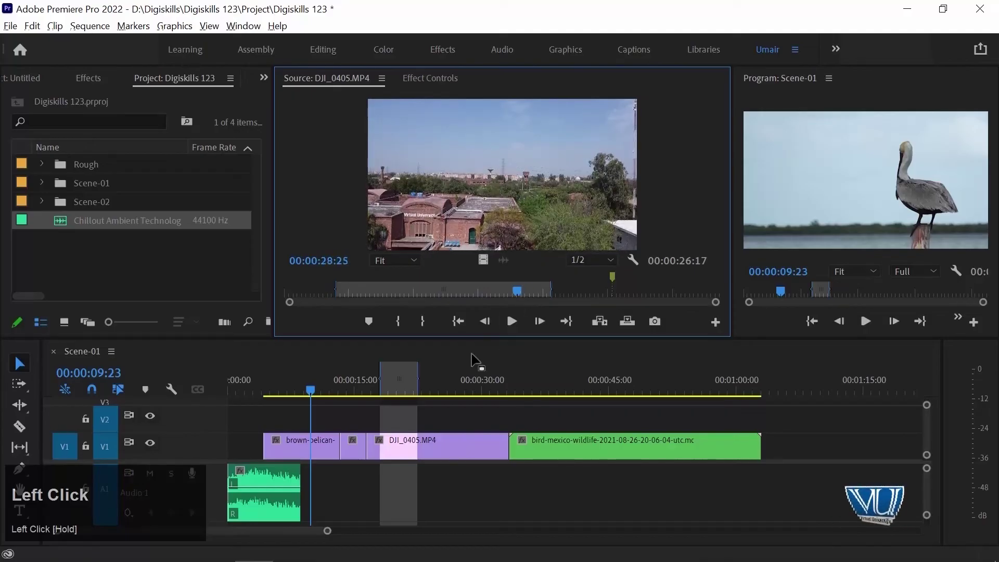
{"action": "left_click", "coordinate": [403, 322]}
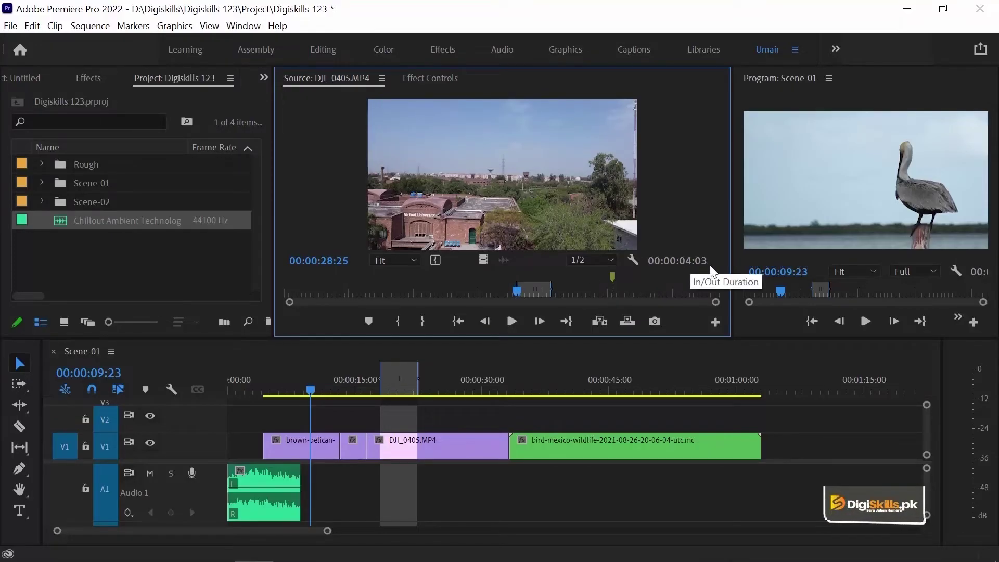
Play the source clip forward and stop it, and play it in reverse back to around its marker.
{"action": "left_click", "coordinate": [511, 321]}
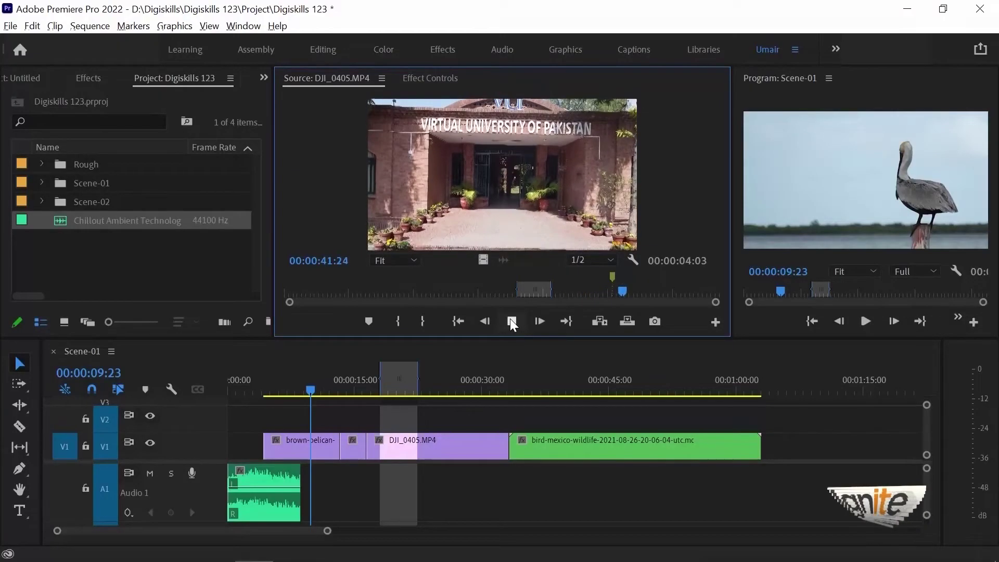
{"action": "key", "text": "space"}
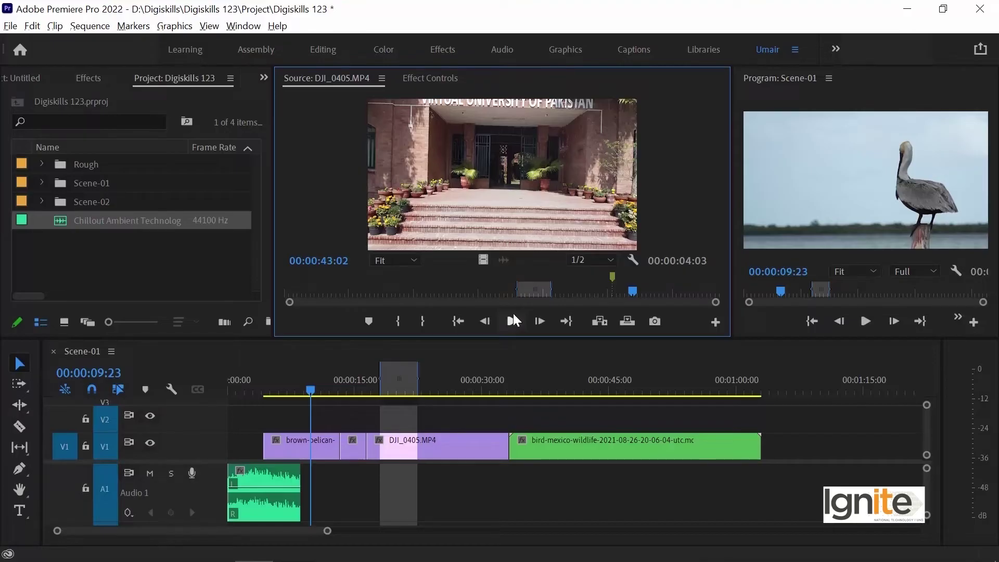
{"action": "key", "text": "j"}
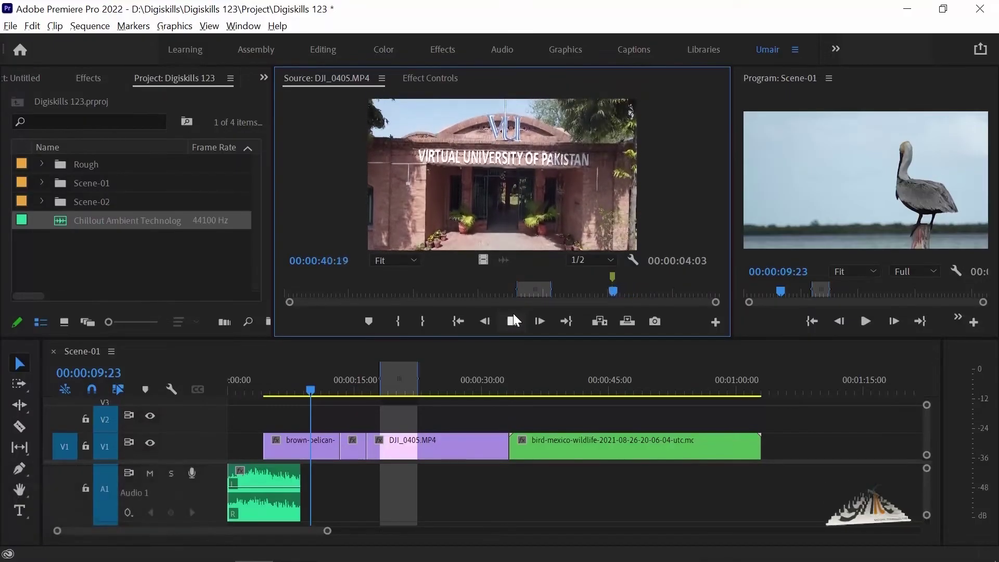
{"action": "key", "text": "space"}
Step the source clip back frame by frame to 00:00:40:11.
{"action": "key", "text": "Left"}
{"action": "key", "text": "Left"}
{"action": "key", "text": "Left"}
{"action": "key", "text": "Left"}
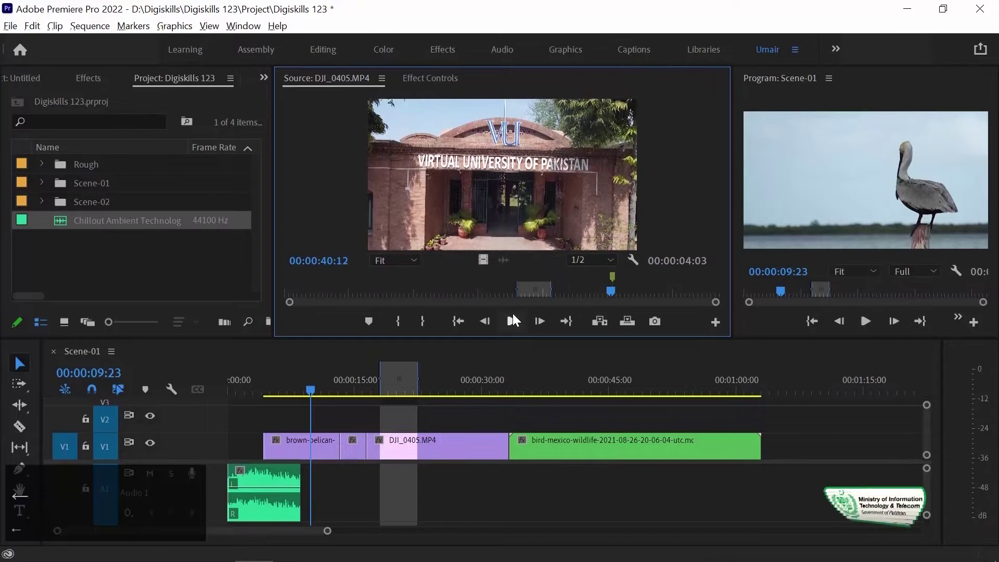
{"action": "key", "text": "Left"}
{"action": "key", "text": "Left"}
{"action": "key", "text": "Left"}
{"action": "key", "text": "Left"}
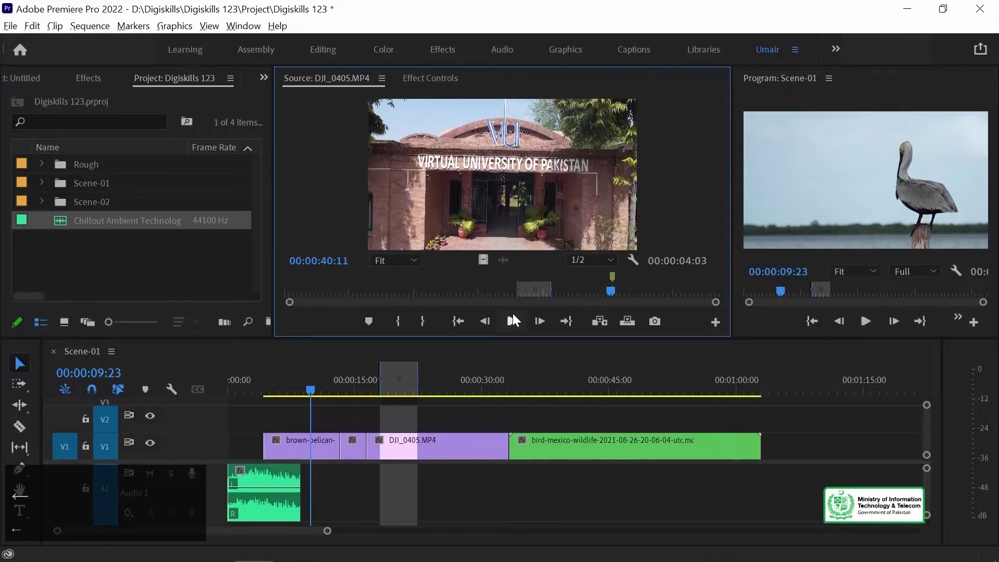
Step the source clip frame by frame to 00:00:40:10 and set its Out point there.
{"action": "key", "text": "Right"}
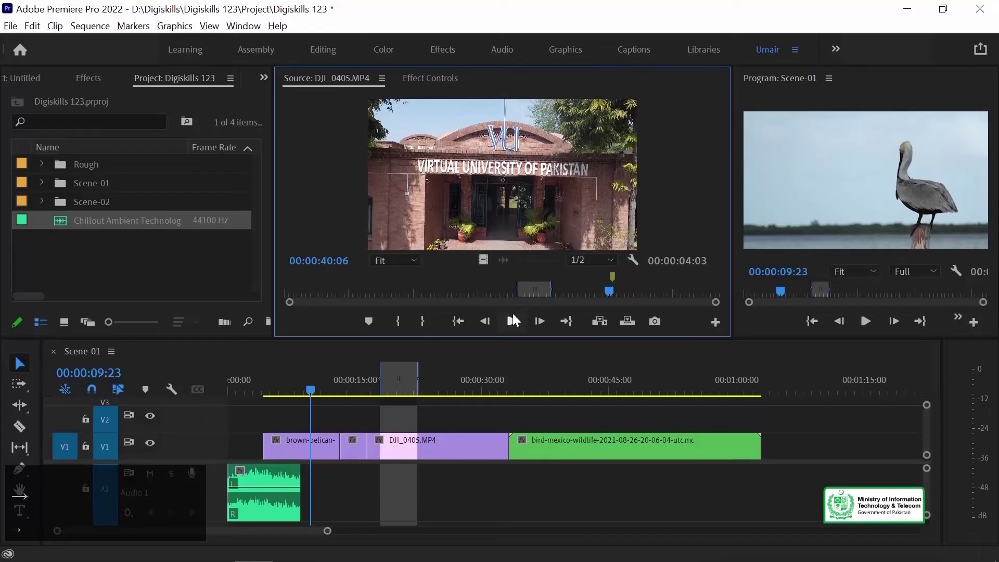
{"action": "key", "text": "Right"}
{"action": "key", "text": "Right"}
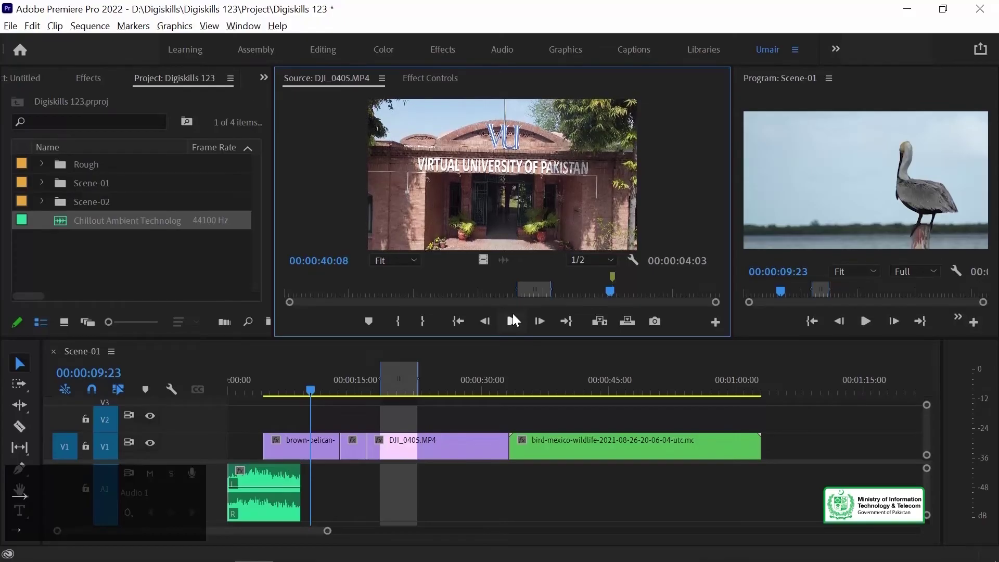
{"action": "key", "text": "Right"}
{"action": "key", "text": "Right"}
{"action": "key", "text": "ctrl+z"}
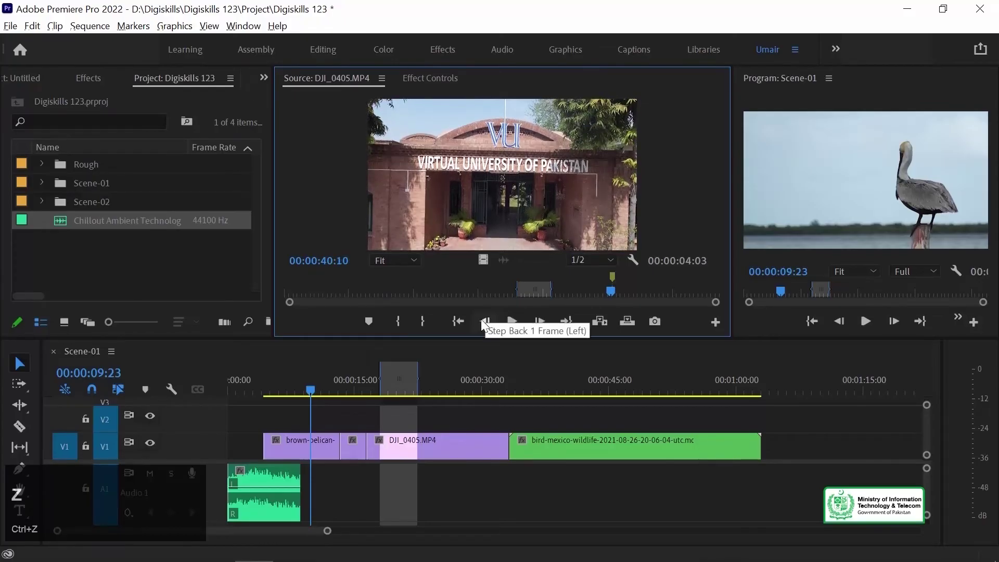
{"action": "left_click", "coordinate": [425, 319]}
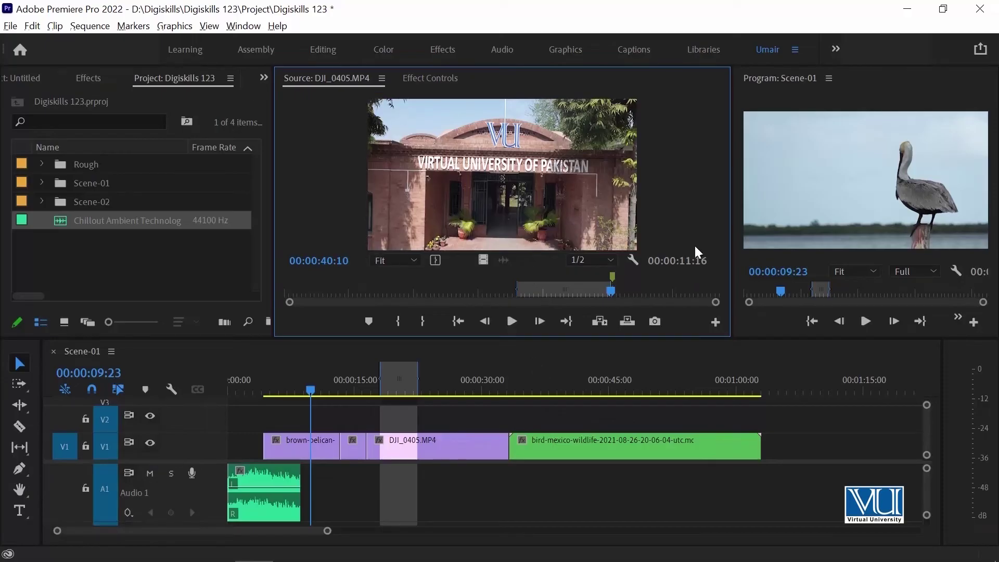
Place the marked DJI_0405.MP4 range on V1 a few seconds after the bird clip and play it from just before its start.
{"action": "left_click_drag", "start_coordinate": [442, 153], "coordinate": [798, 456]}
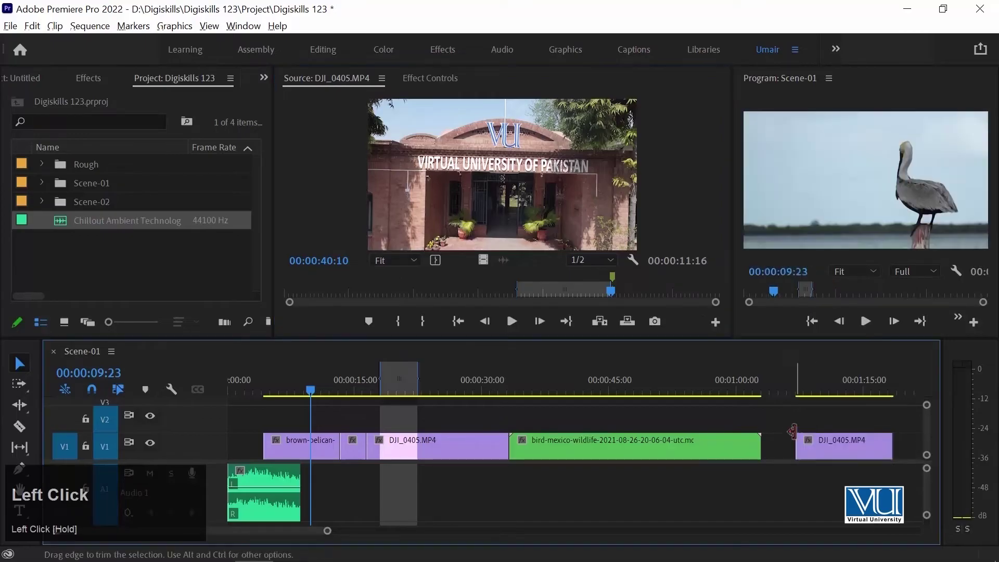
{"action": "left_click", "coordinate": [793, 370]}
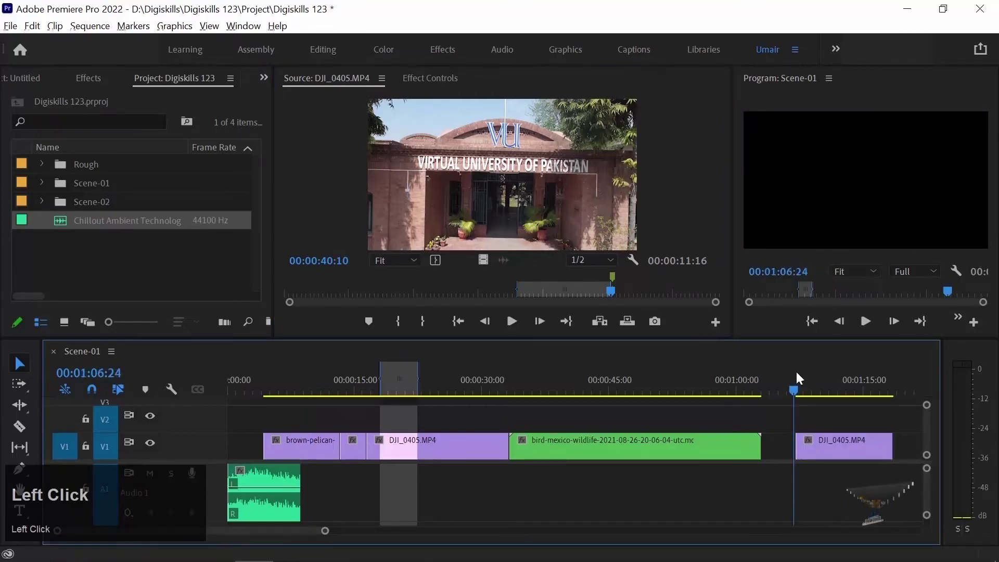
{"action": "key", "text": "space"}
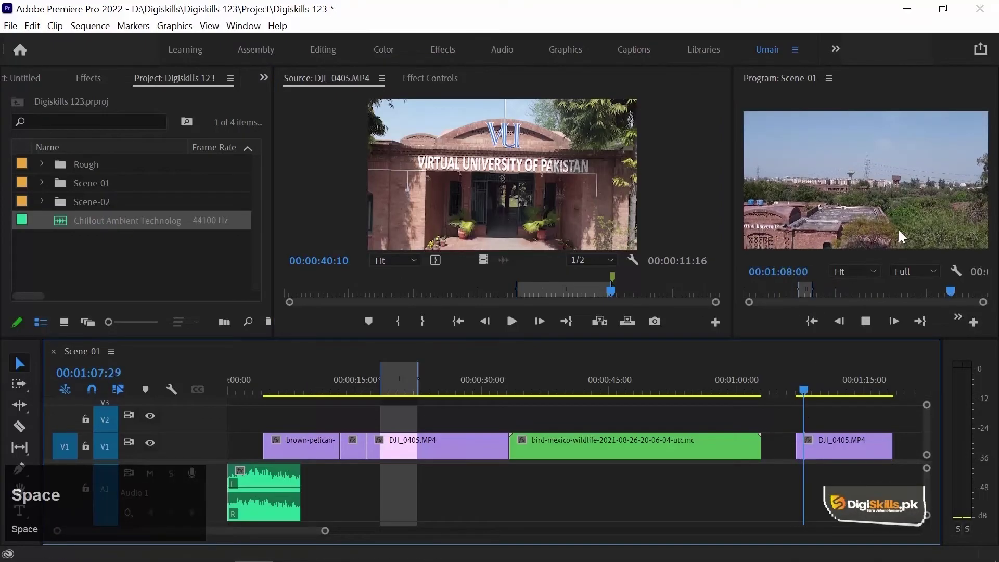
Scrub the source clip to its end, and back around the marked range to about 00:00:40:18.
{"action": "left_click", "coordinate": [379, 257]}
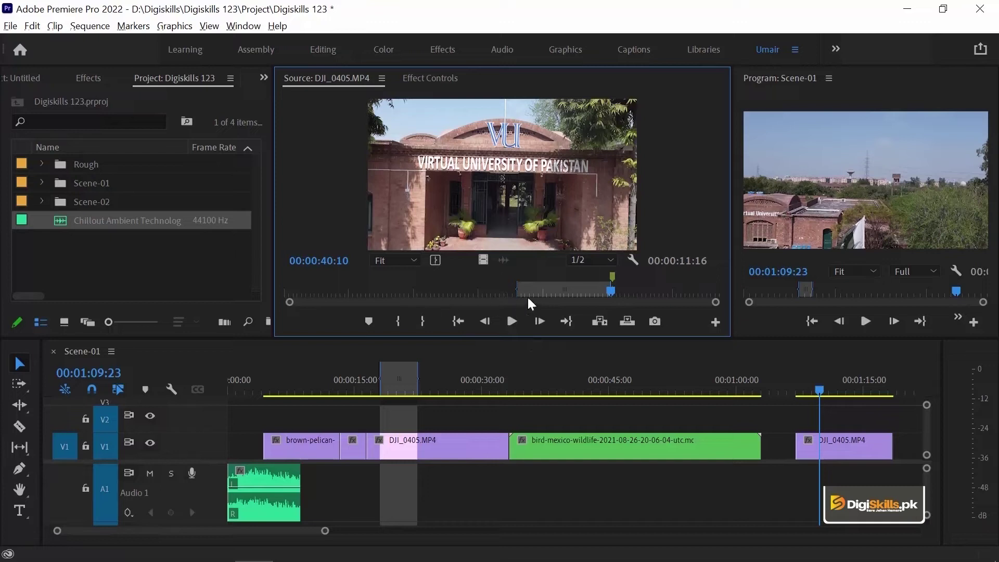
{"action": "left_click_drag", "start_coordinate": [671, 293], "coordinate": [747, 296]}
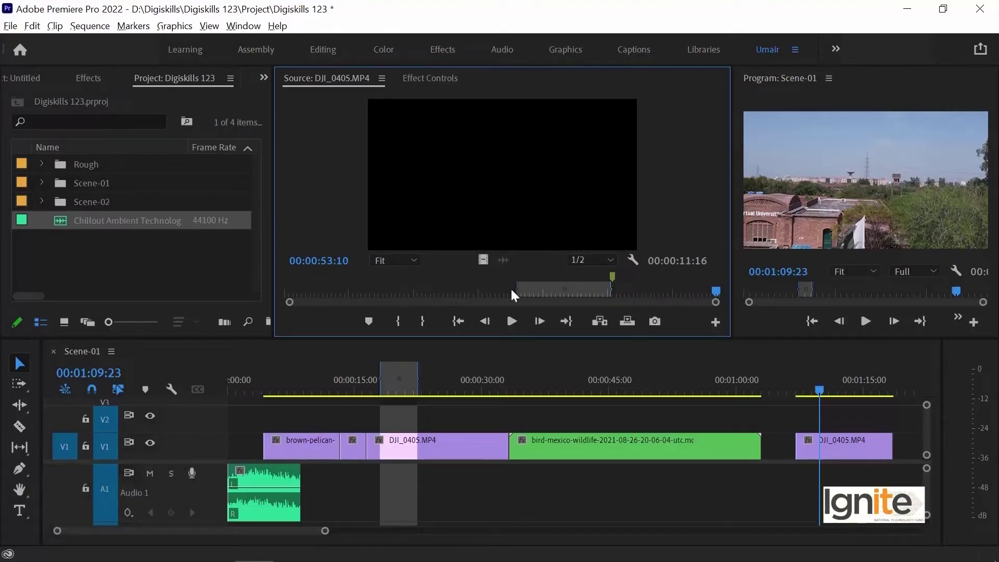
{"action": "left_click", "coordinate": [602, 290]}
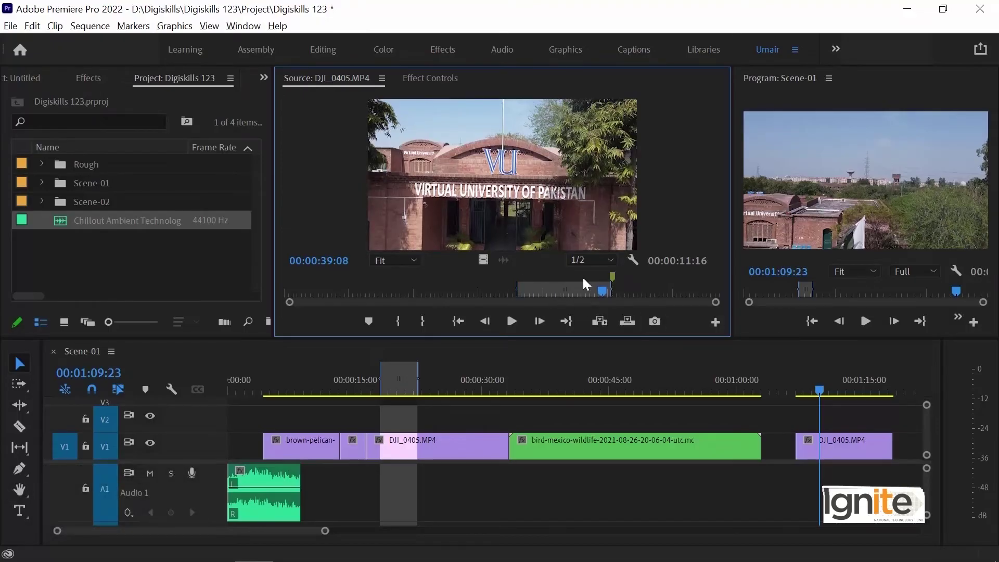
{"action": "left_click_drag", "start_coordinate": [584, 289], "coordinate": [615, 288]}
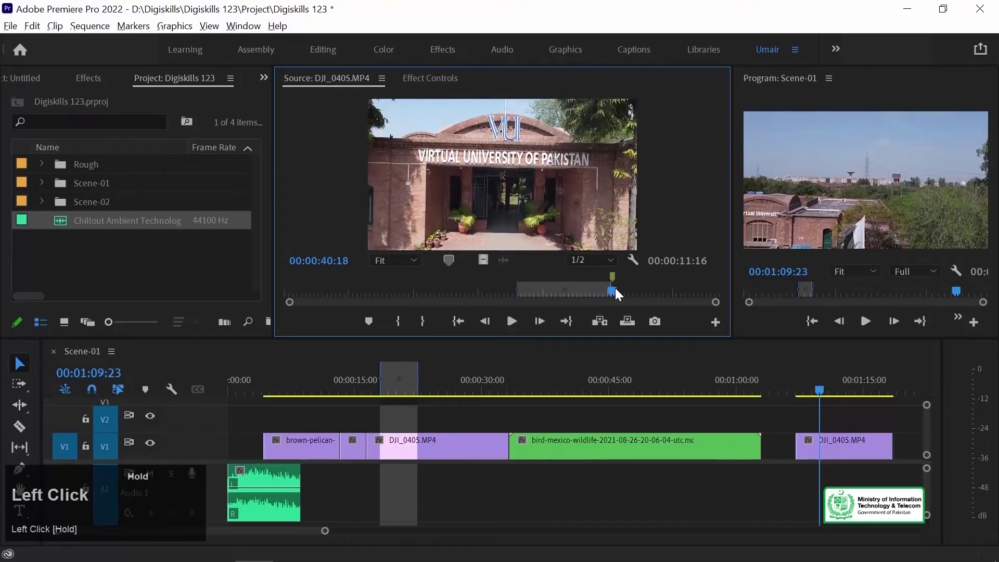
Jump the source playhead repeatedly between the In and Out points, finishing on the Out point.
{"action": "left_click", "coordinate": [458, 321]}
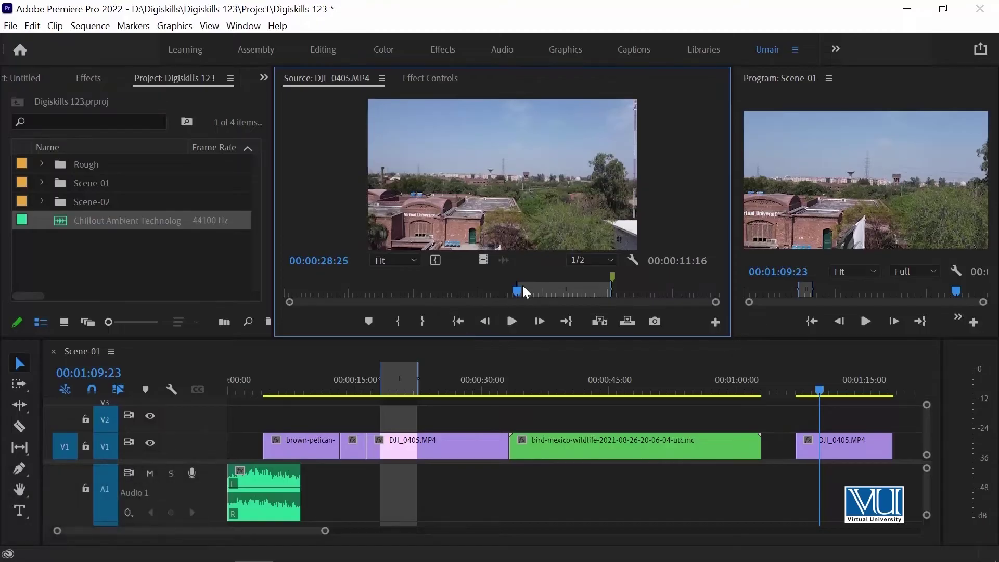
{"action": "left_click_drag", "start_coordinate": [323, 286], "coordinate": [392, 287]}
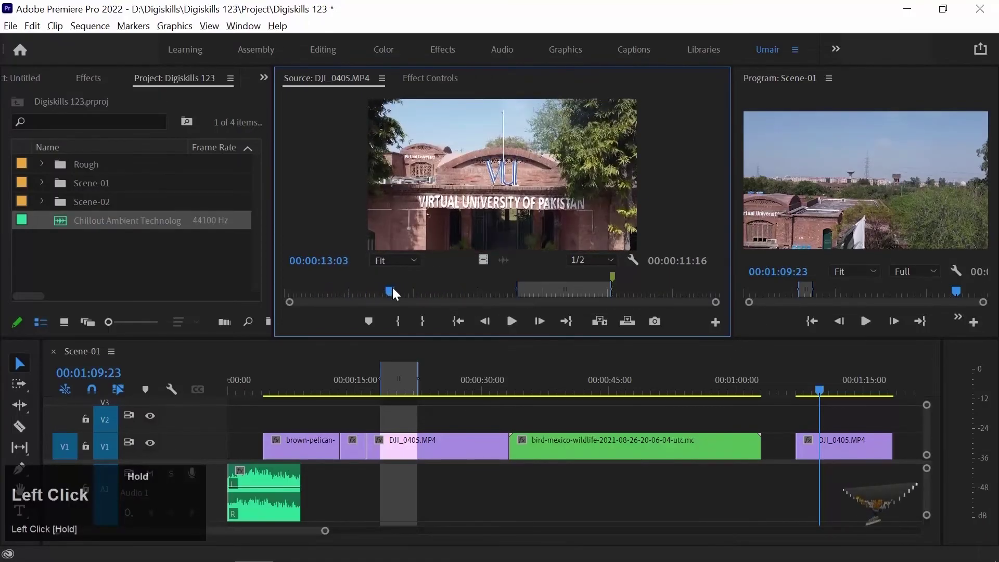
{"action": "left_click", "coordinate": [458, 321]}
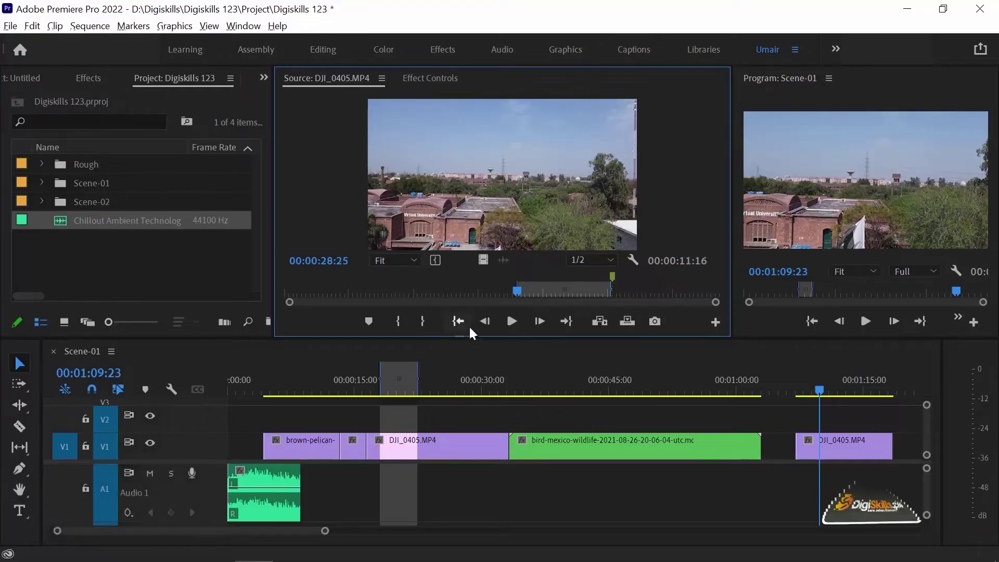
{"action": "left_click", "coordinate": [569, 323]}
{"action": "left_click", "coordinate": [459, 323]}
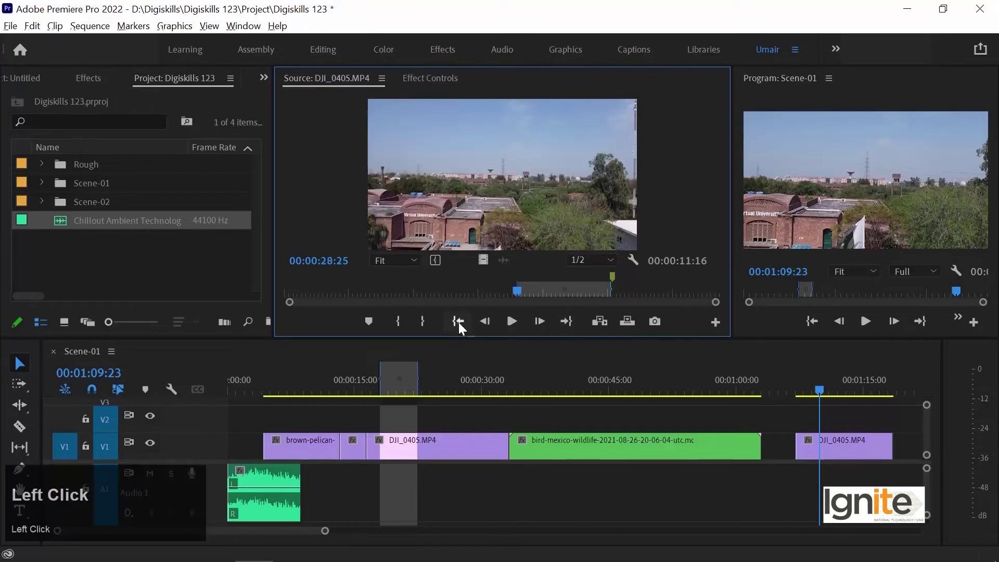
{"action": "left_click", "coordinate": [567, 321]}
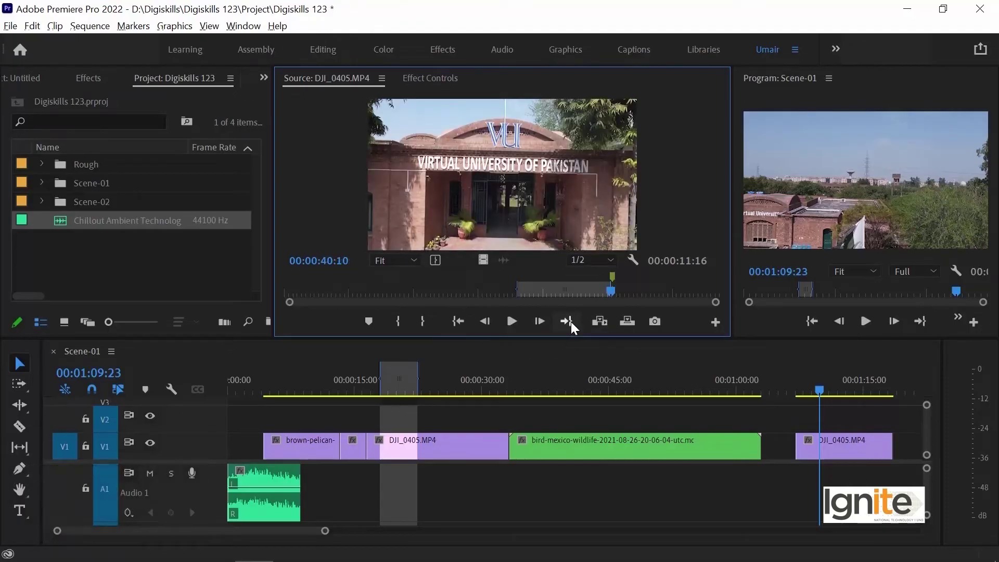
{"action": "left_click", "coordinate": [458, 322]}
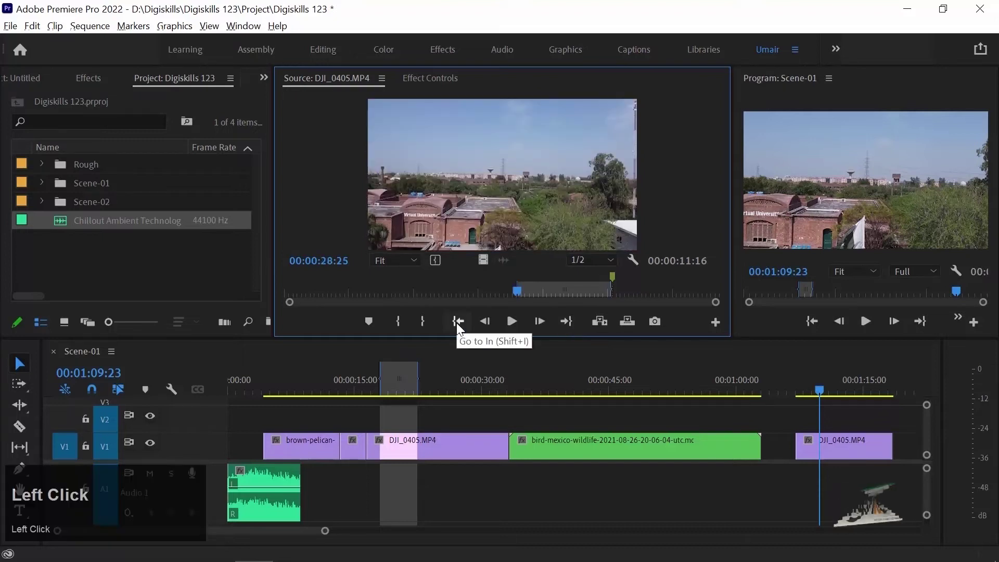
{"action": "left_click", "coordinate": [567, 320]}
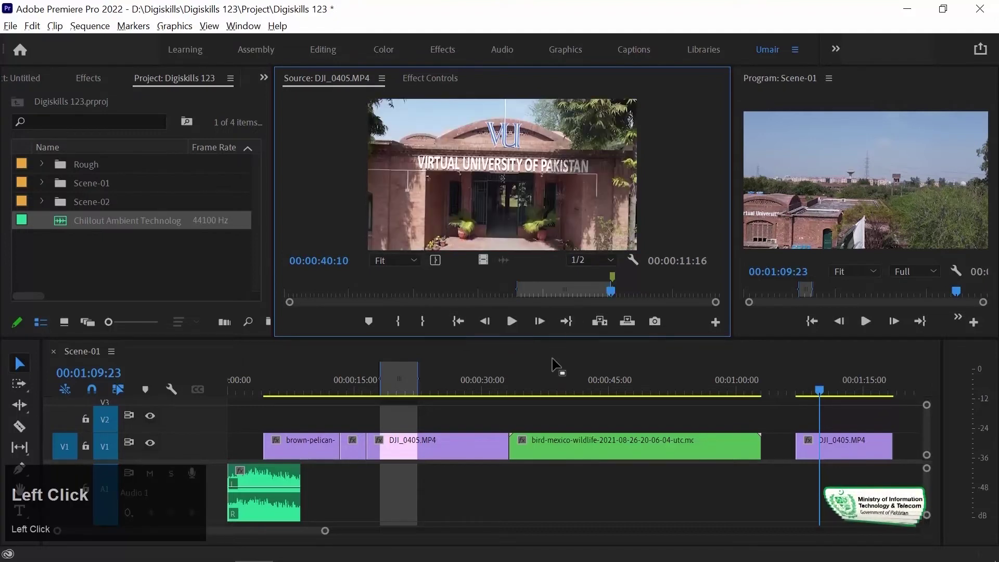
Play the source clip from the Out point to about 00:00:42:17, and step it forward frame by frame to 00:00:43:12.
{"action": "left_click", "coordinate": [511, 321]}
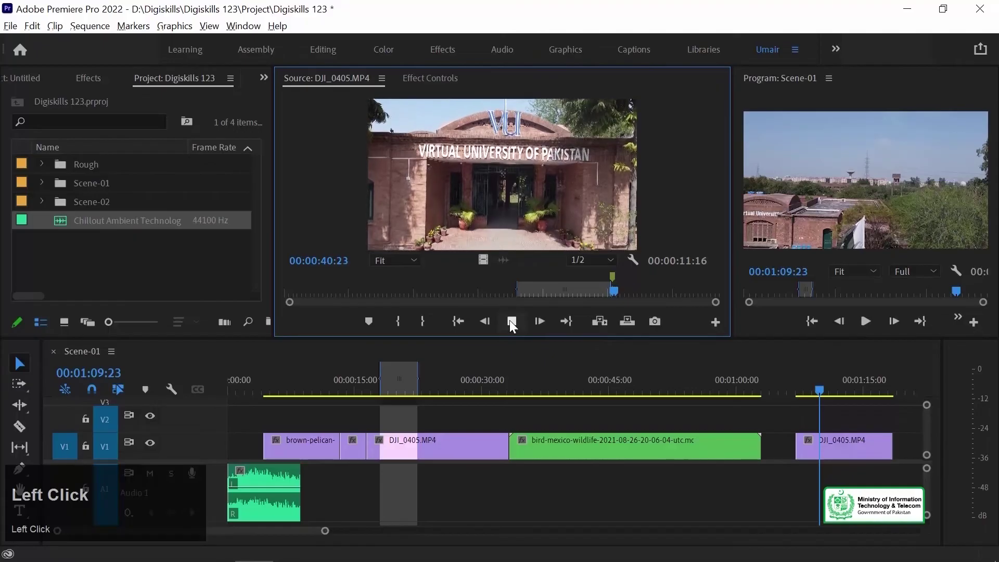
{"action": "left_click", "coordinate": [512, 321]}
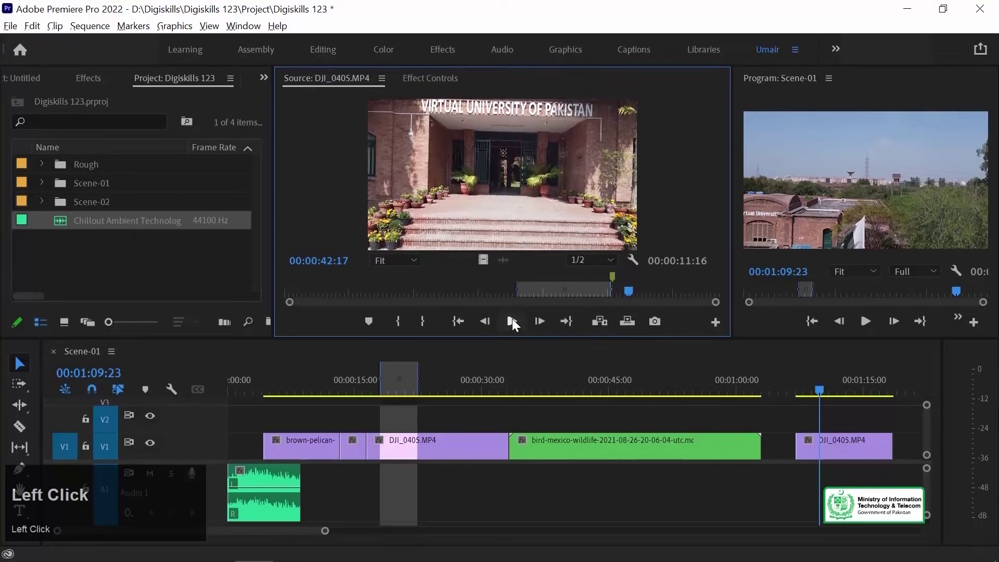
{"action": "left_click", "coordinate": [539, 321]}
{"action": "left_click", "coordinate": [538, 321]}
{"action": "left_click", "coordinate": [538, 321]}
{"action": "left_click", "coordinate": [539, 321]}
{"action": "left_click", "coordinate": [539, 321]}
{"action": "left_click", "coordinate": [538, 321]}
{"action": "left_click", "coordinate": [539, 321]}
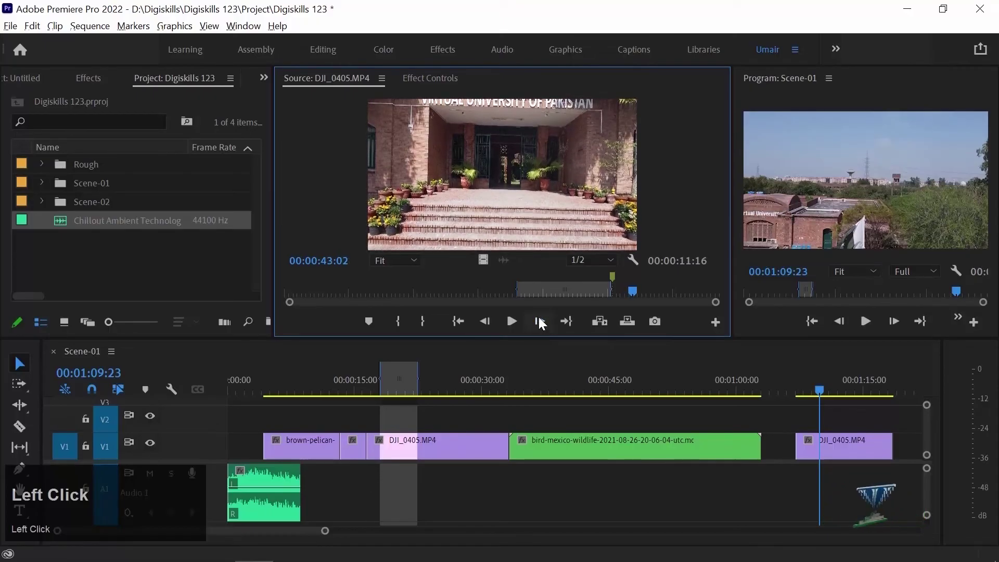
{"action": "left_click", "coordinate": [539, 321]}
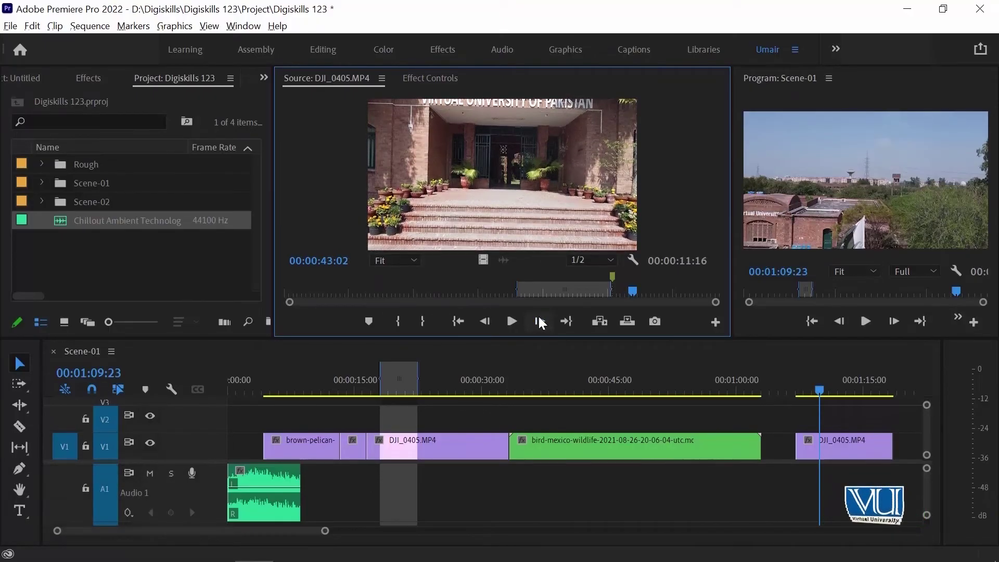
{"action": "left_click", "coordinate": [539, 321]}
{"action": "left_click", "coordinate": [539, 321]}
{"action": "left_click", "coordinate": [539, 321]}
{"action": "left_click", "coordinate": [539, 321]}
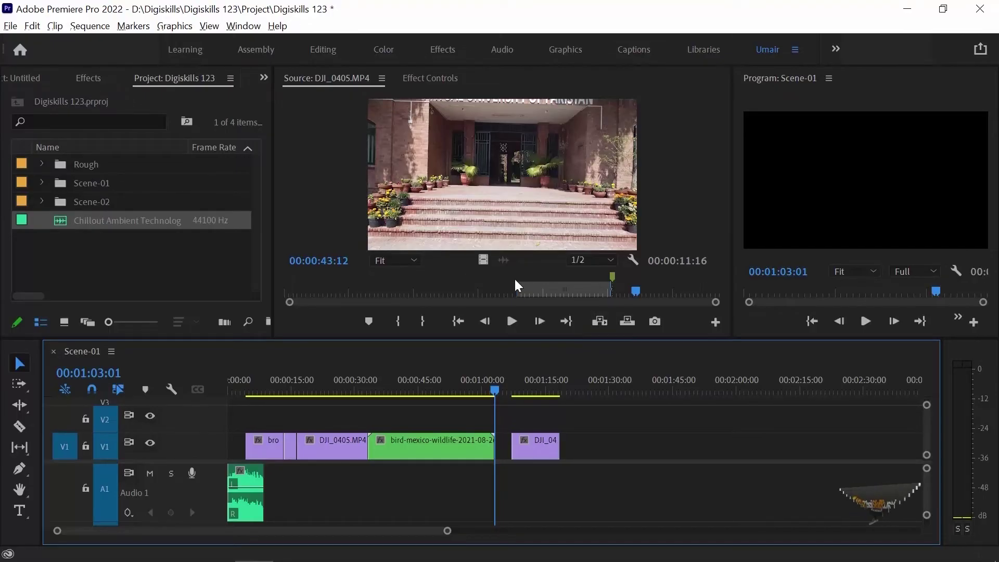
Insert the marked source range twice in Scene-01 from 00:01:03:01, and overwrite with it once directly after the second insert.
{"action": "left_click", "coordinate": [600, 322]}
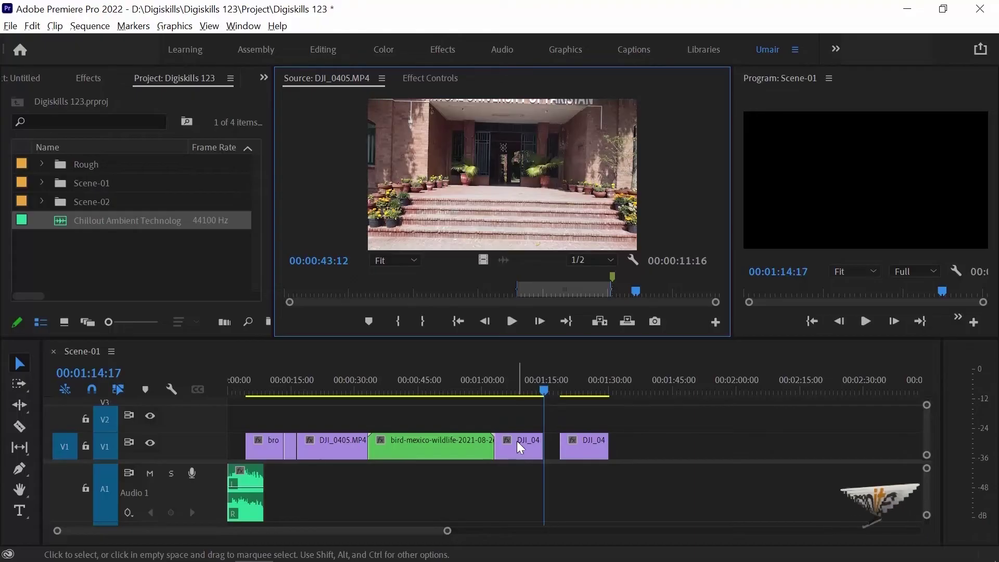
{"action": "left_click", "coordinate": [598, 322]}
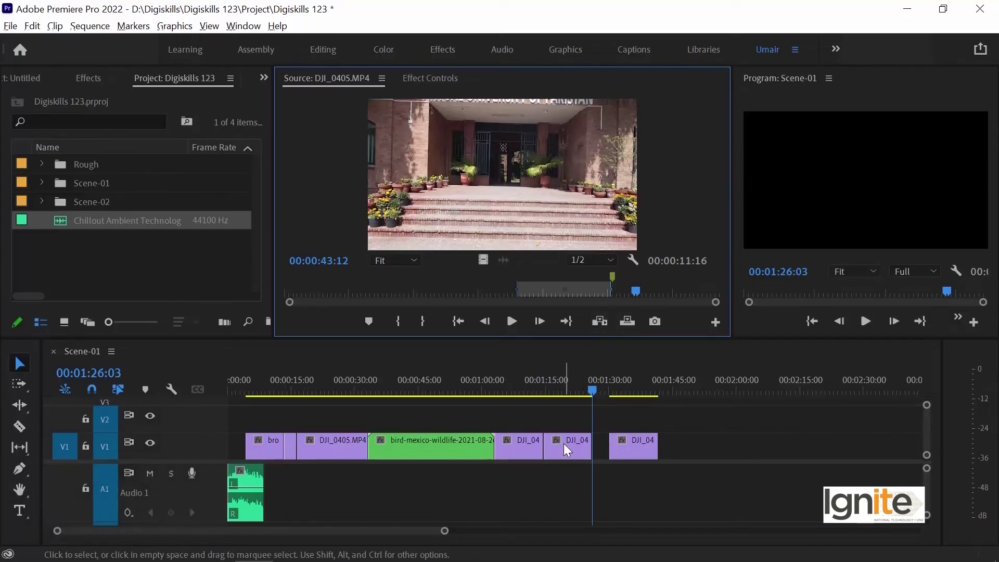
{"action": "left_click", "coordinate": [629, 323]}
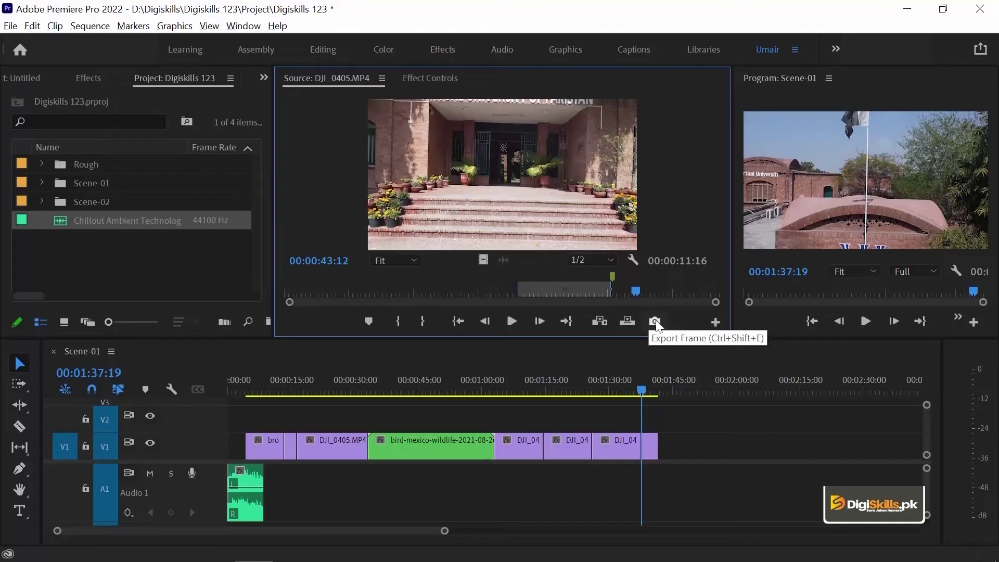
Move the source playhead to 00:00:11:11, review the Export Frame settings and destination folder choice, and close them without exporting.
{"action": "left_click", "coordinate": [363, 291]}
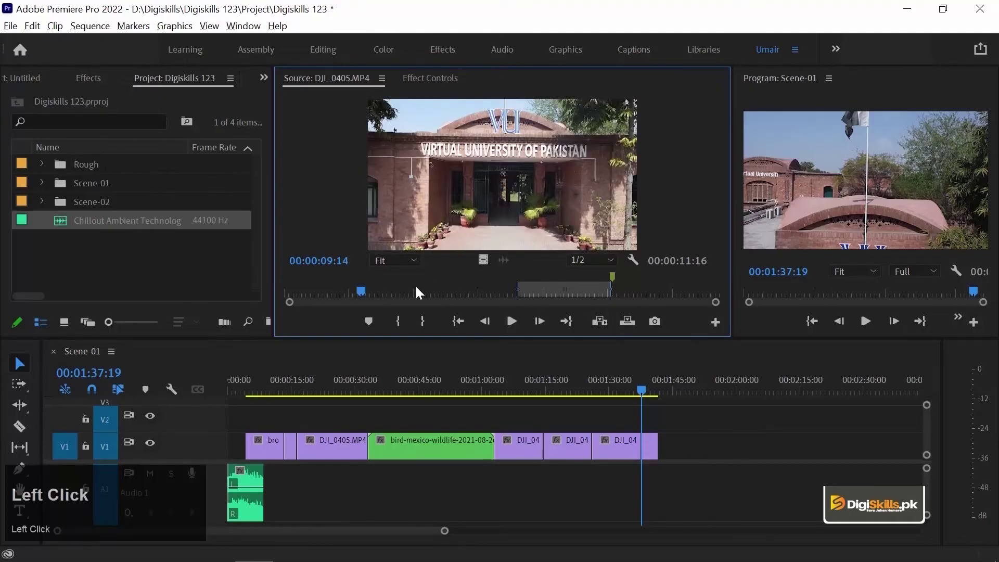
{"action": "left_click_drag", "start_coordinate": [367, 286], "coordinate": [376, 288]}
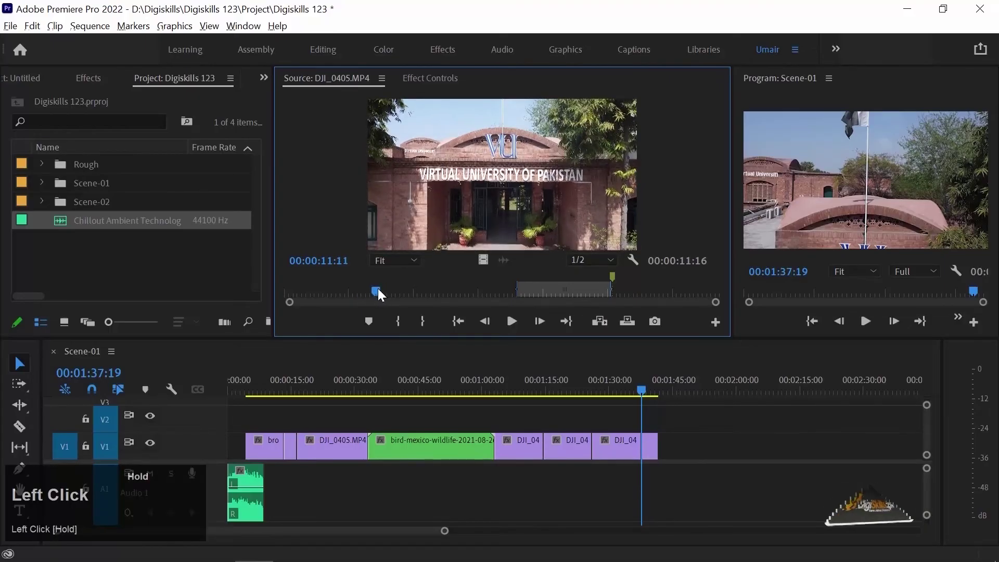
{"action": "left_click", "coordinate": [655, 321]}
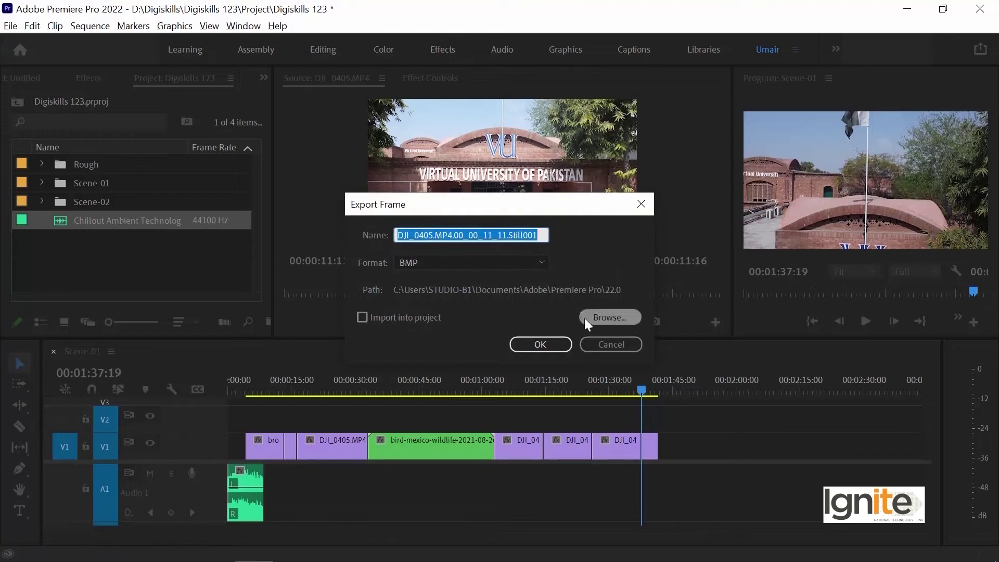
{"action": "left_click", "coordinate": [612, 316]}
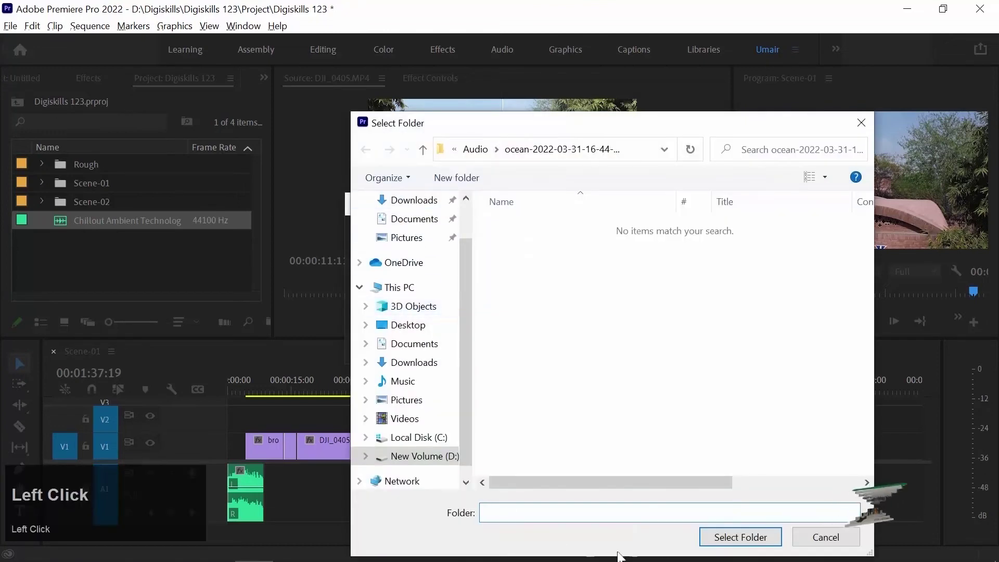
{"action": "left_click", "coordinate": [825, 541]}
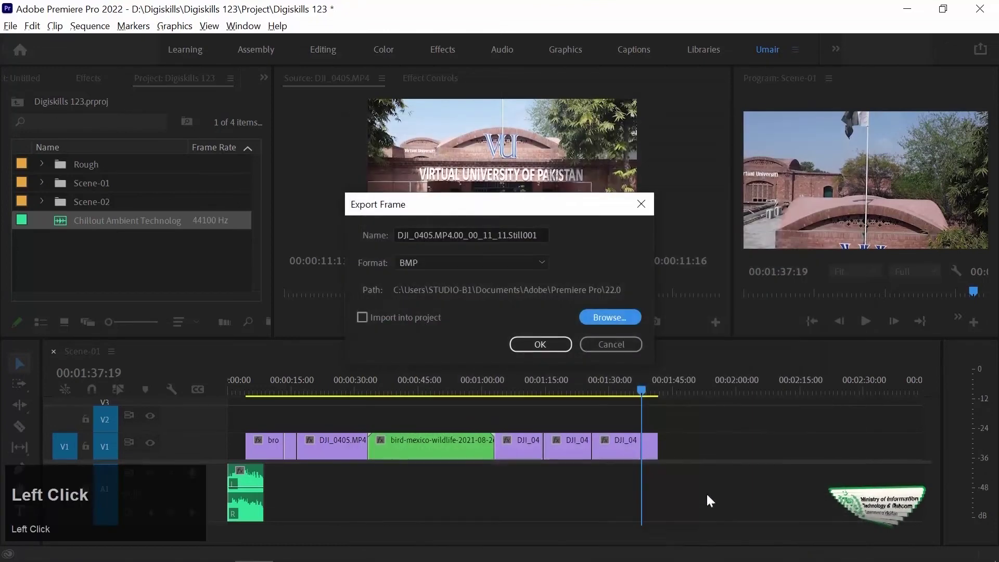
{"action": "left_click", "coordinate": [594, 344]}
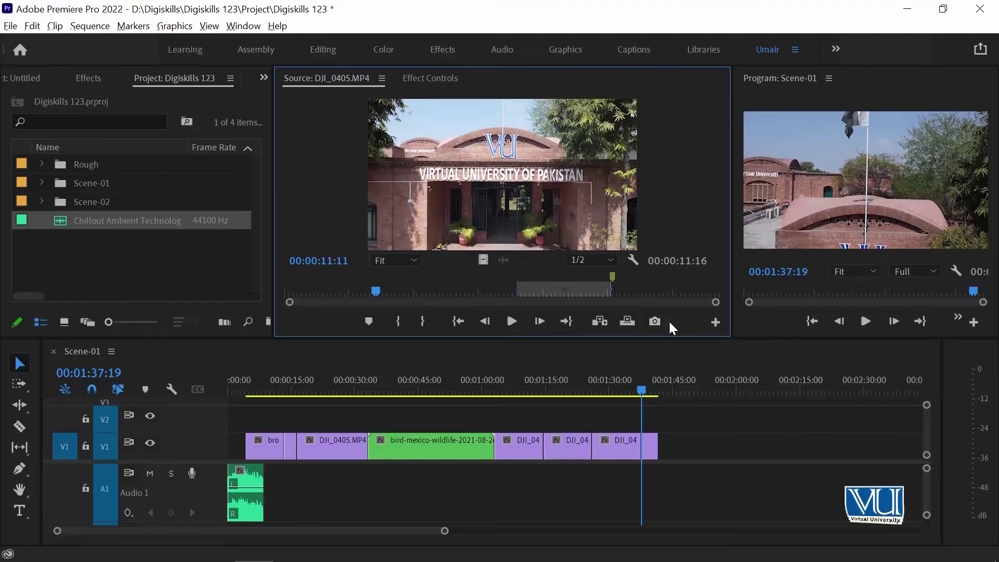
Open the Source monitor's Button Editor to view the available controls, and close it without changes.
{"action": "left_click", "coordinate": [717, 322]}
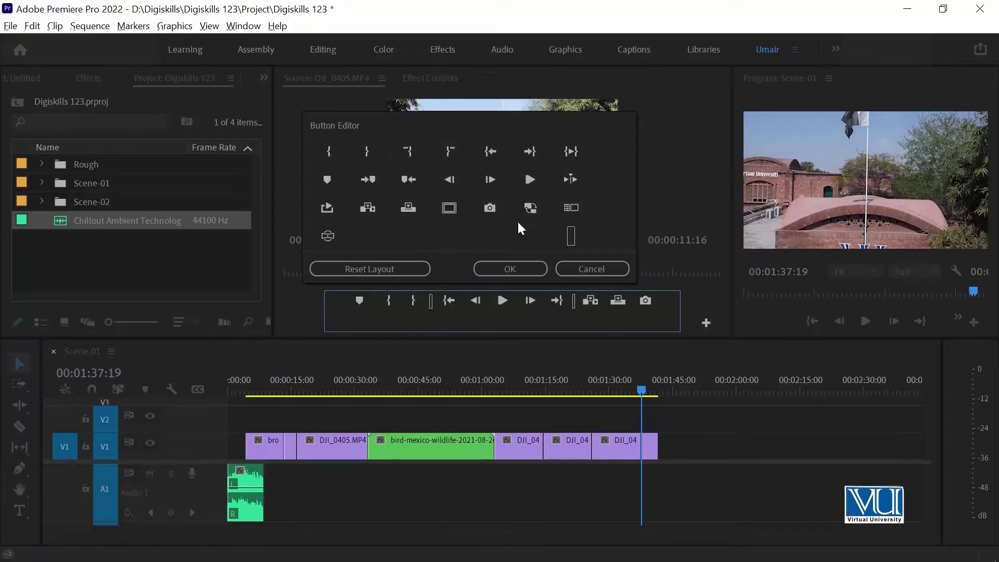
{"action": "left_click", "coordinate": [572, 271]}
Narrow the Source monitor to enlarge the Program monitor, and make the Program monitor active.
{"action": "left_click_drag", "start_coordinate": [670, 167], "coordinate": [599, 167]}
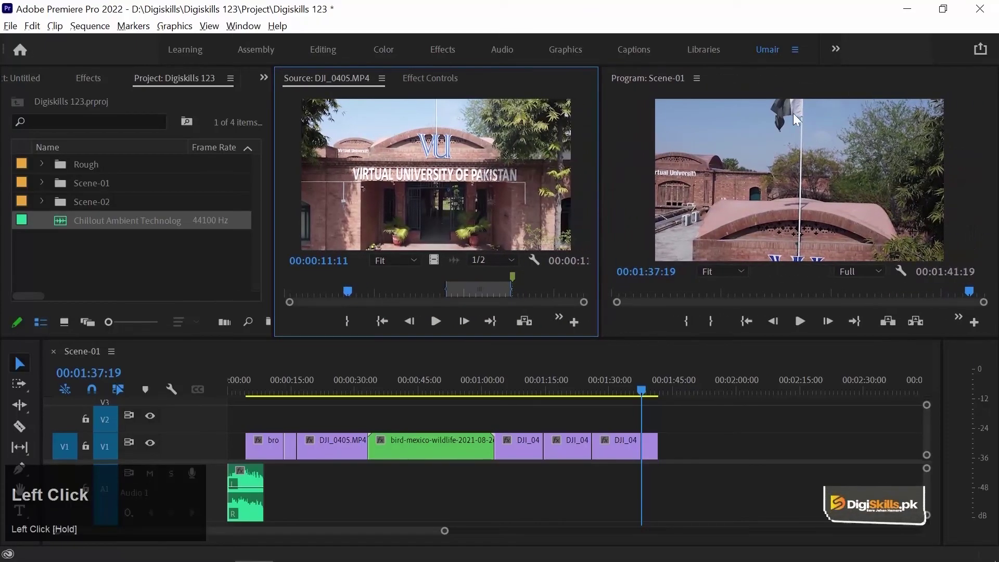
{"action": "left_click", "coordinate": [631, 138]}
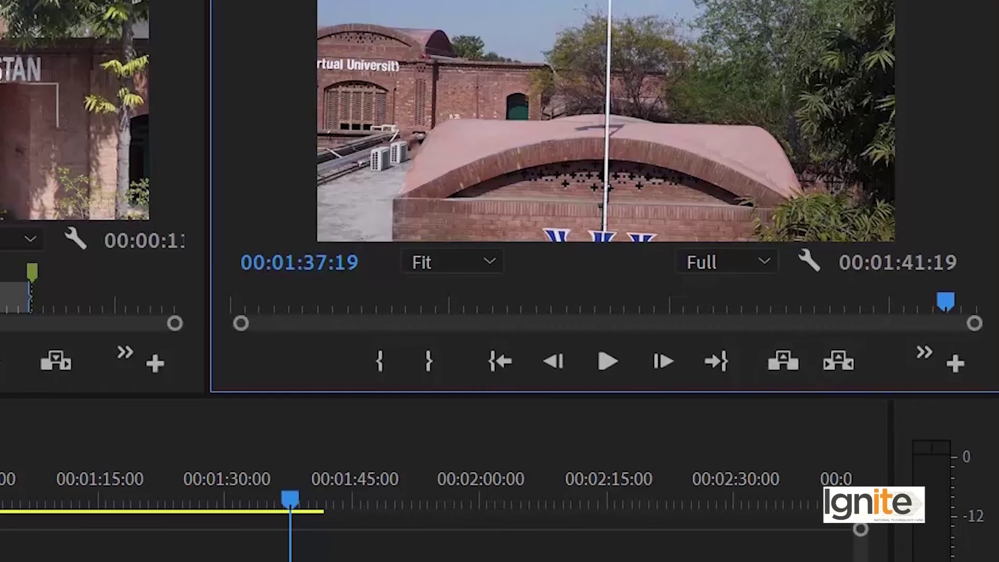
Review the Program monitor's zoom levels, set the zoom to 200%, and bring the flag at the top of the frame into view.
{"action": "left_click", "coordinate": [5, 238]}
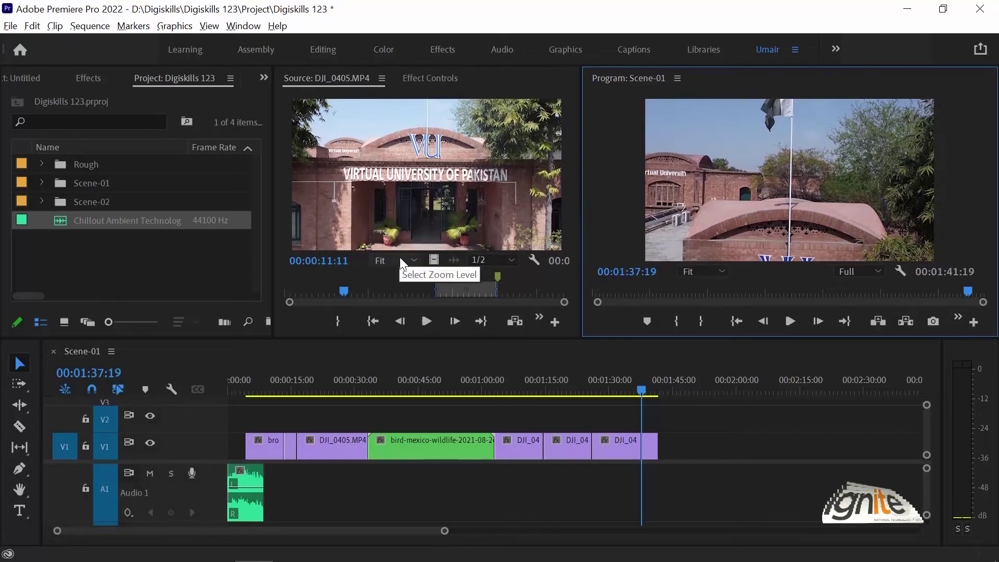
{"action": "left_click", "coordinate": [701, 271]}
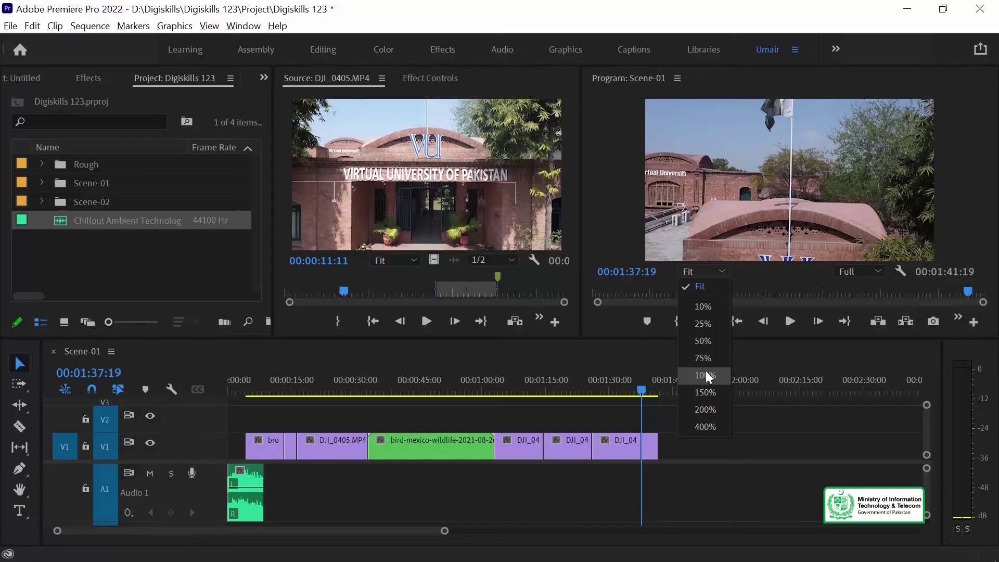
{"action": "left_click", "coordinate": [766, 177]}
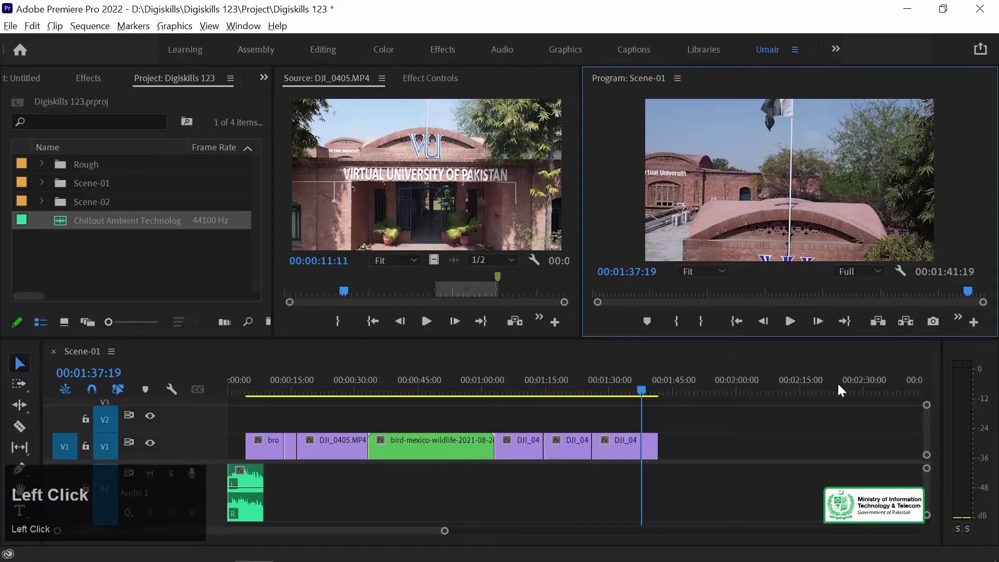
{"action": "left_click", "coordinate": [707, 273]}
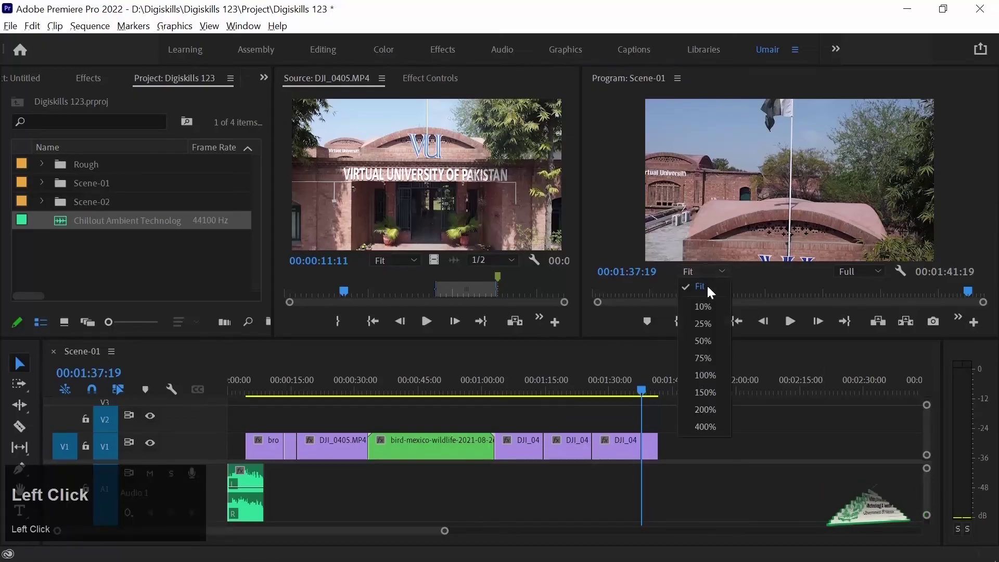
{"action": "left_click", "coordinate": [717, 403]}
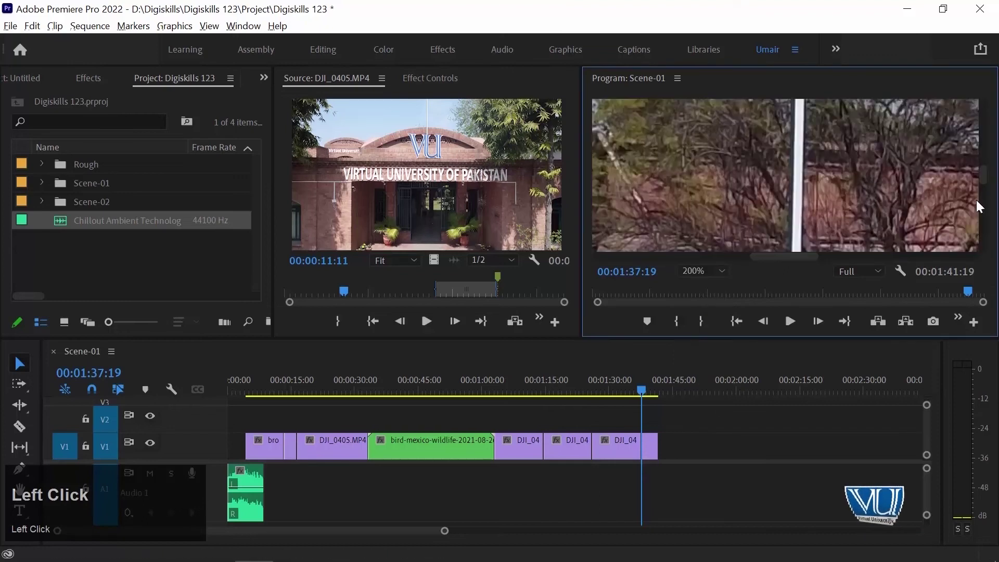
{"action": "left_click_drag", "start_coordinate": [984, 181], "coordinate": [993, 135]}
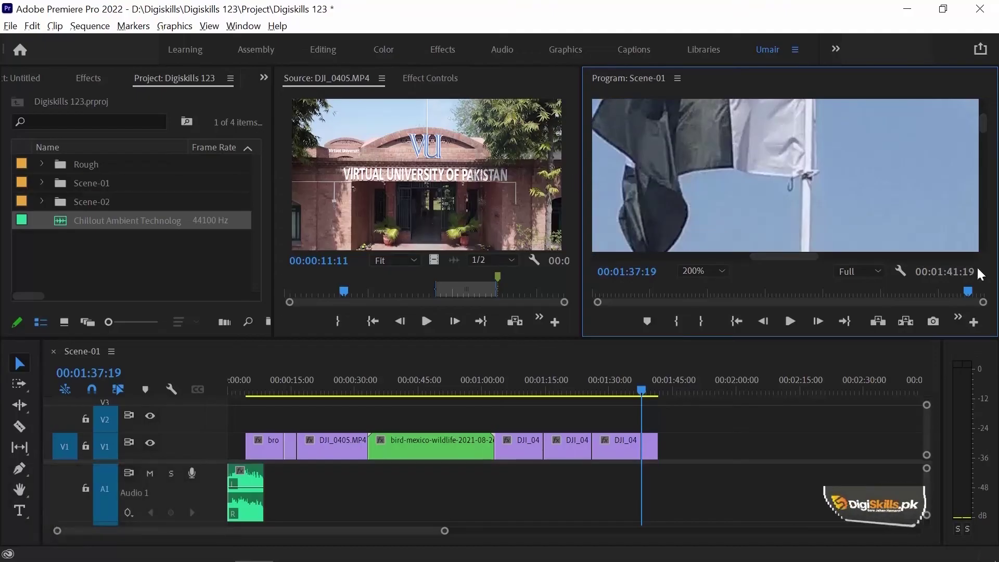
Magnify the Program monitor to 400% to inspect the flag up close, and return the zoom level to Fit.
{"action": "left_click", "coordinate": [710, 270]}
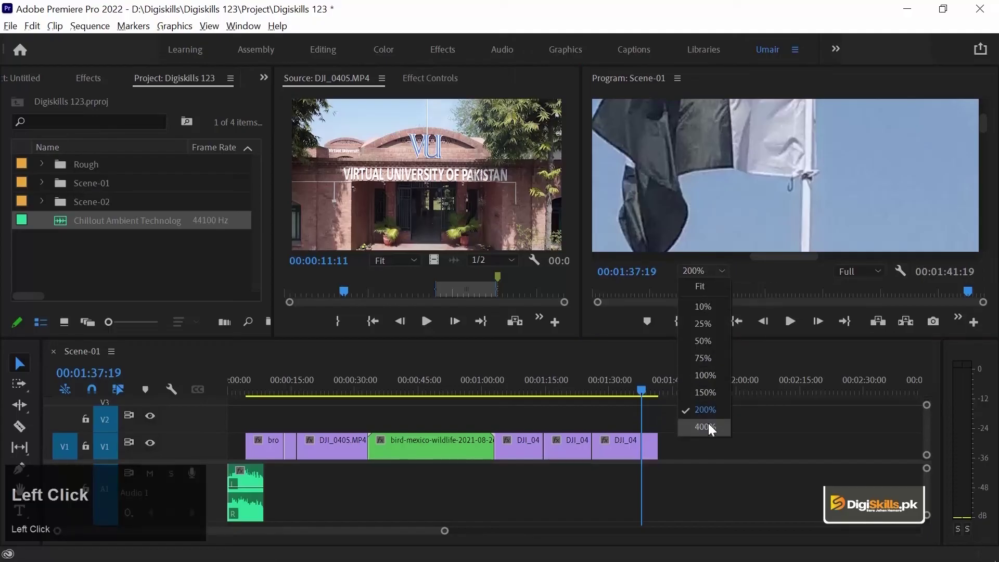
{"action": "left_click", "coordinate": [708, 426]}
{"action": "left_click_drag", "start_coordinate": [984, 185], "coordinate": [989, 125]}
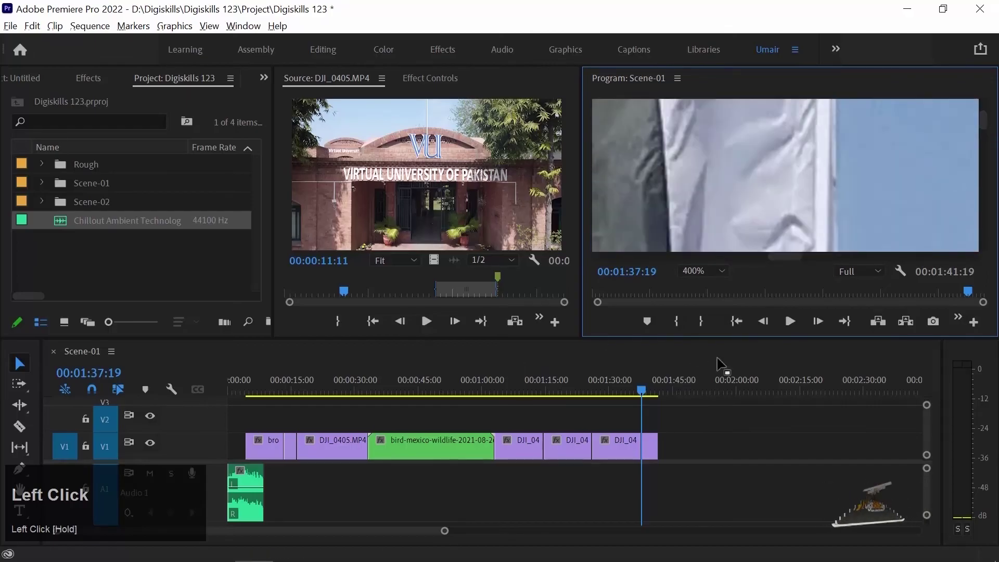
{"action": "left_click", "coordinate": [702, 270]}
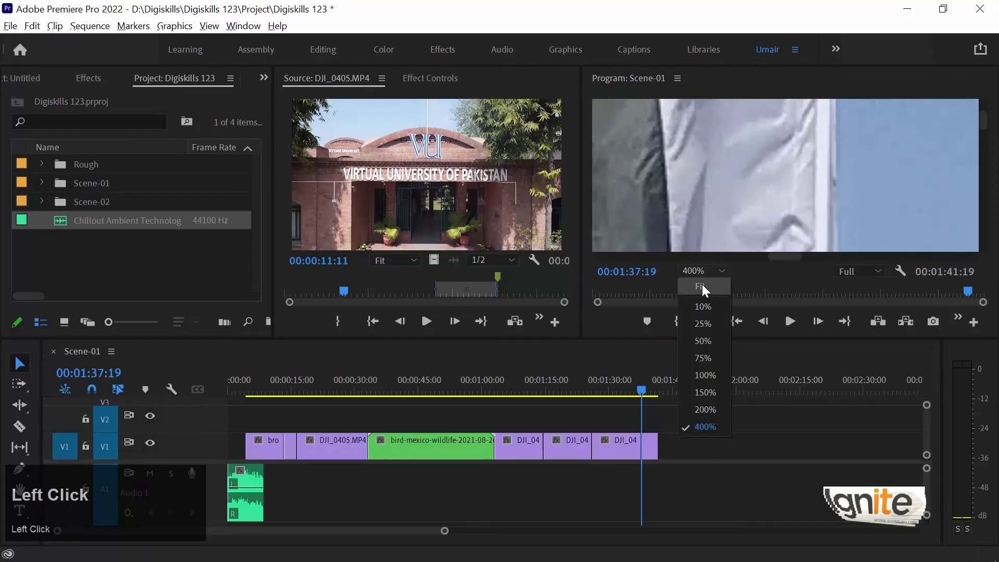
{"action": "left_click", "coordinate": [703, 286]}
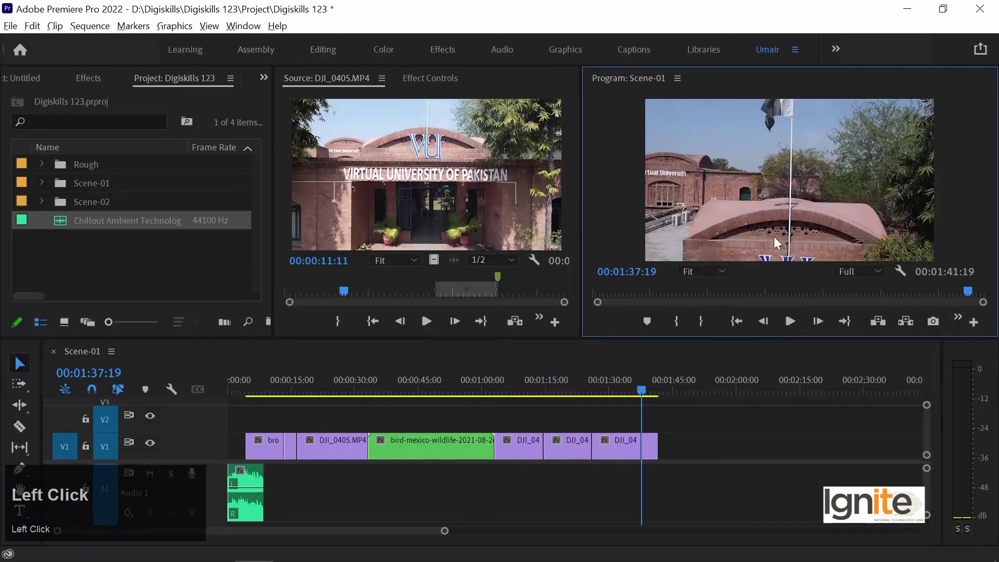
Move the Scene-01 playhead to 00:01:33:04, review the Program monitor's playback resolutions, and select Full.
{"action": "left_click", "coordinate": [626, 389]}
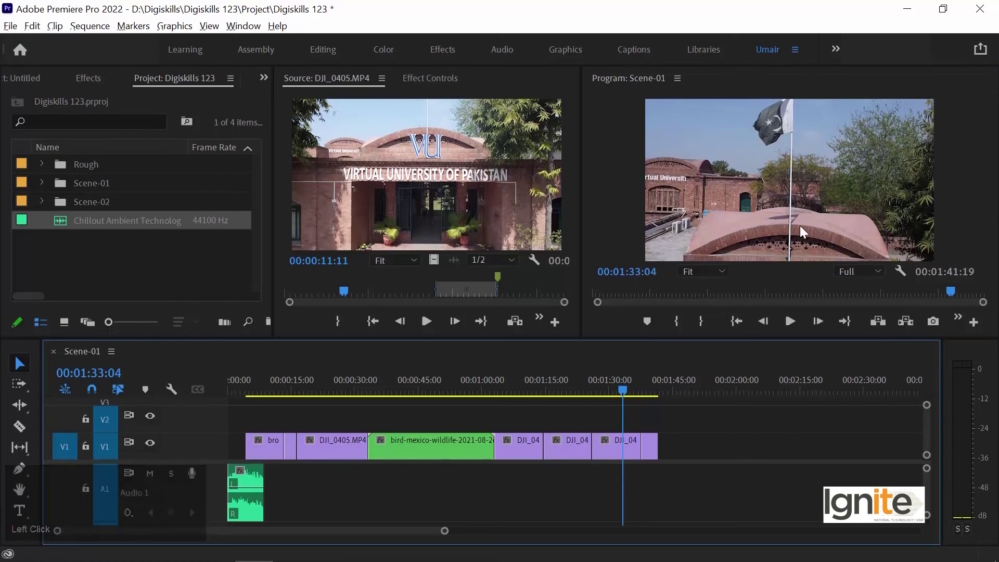
{"action": "left_click", "coordinate": [856, 271]}
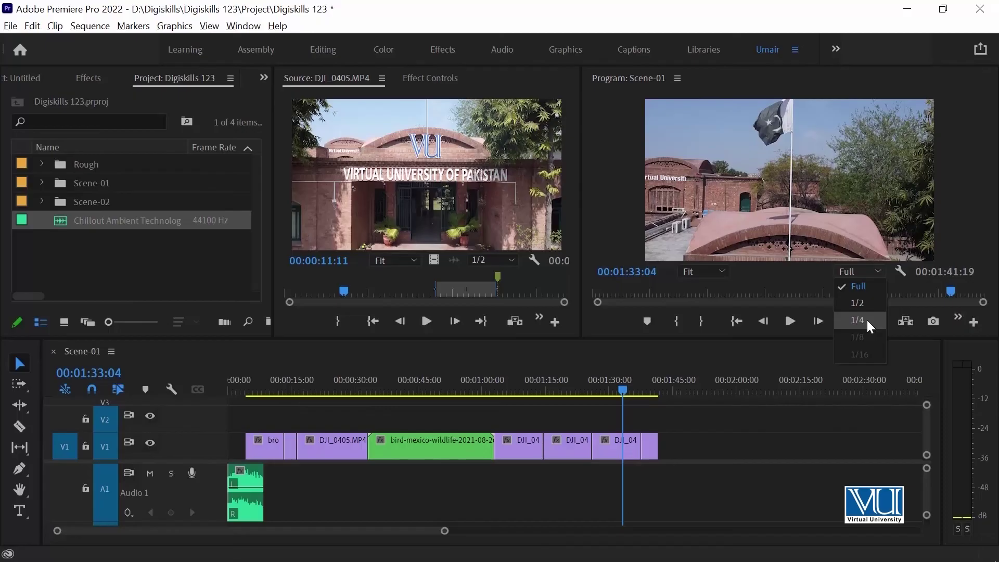
{"action": "left_click", "coordinate": [860, 285]}
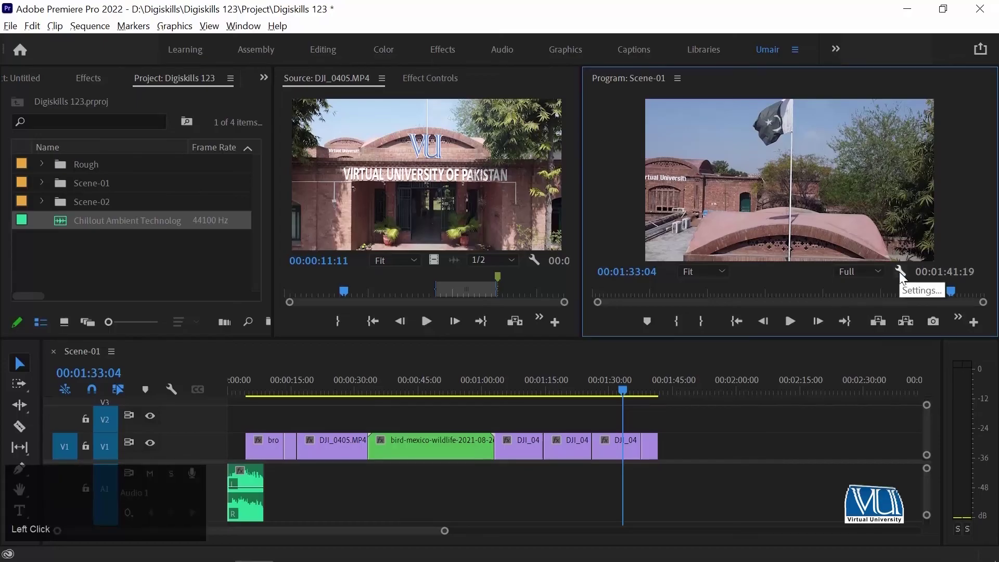
Review the Program monitor's settings, including the Playback Resolution options.
{"action": "left_click", "coordinate": [899, 272]}
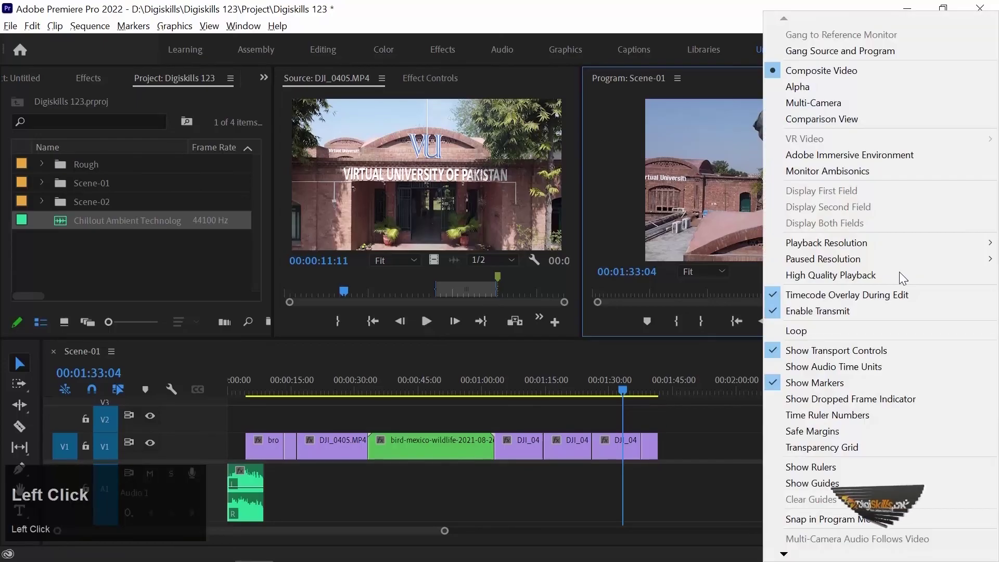
{"action": "left_click", "coordinate": [783, 21]}
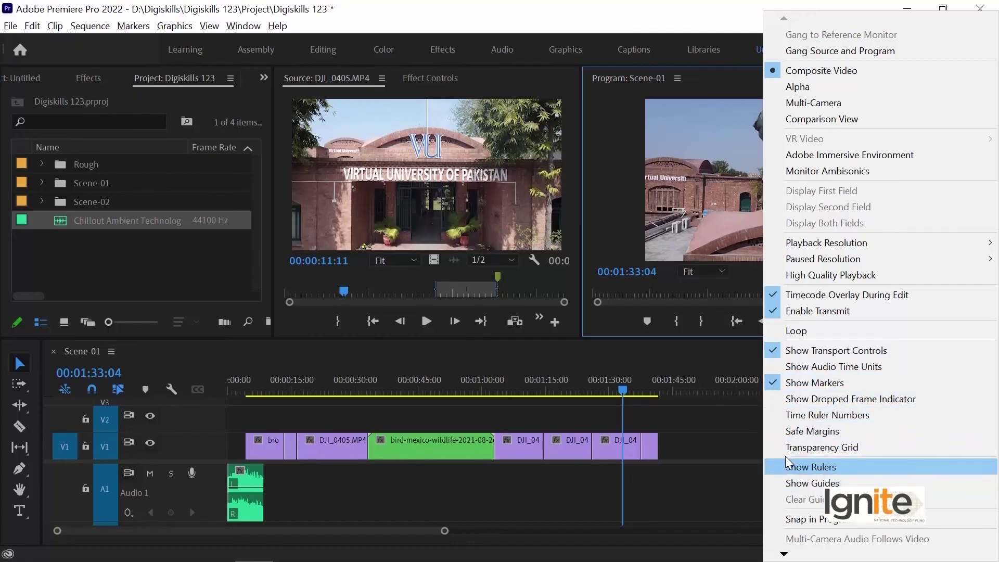
{"action": "mouse_move", "coordinate": [765, 244]}
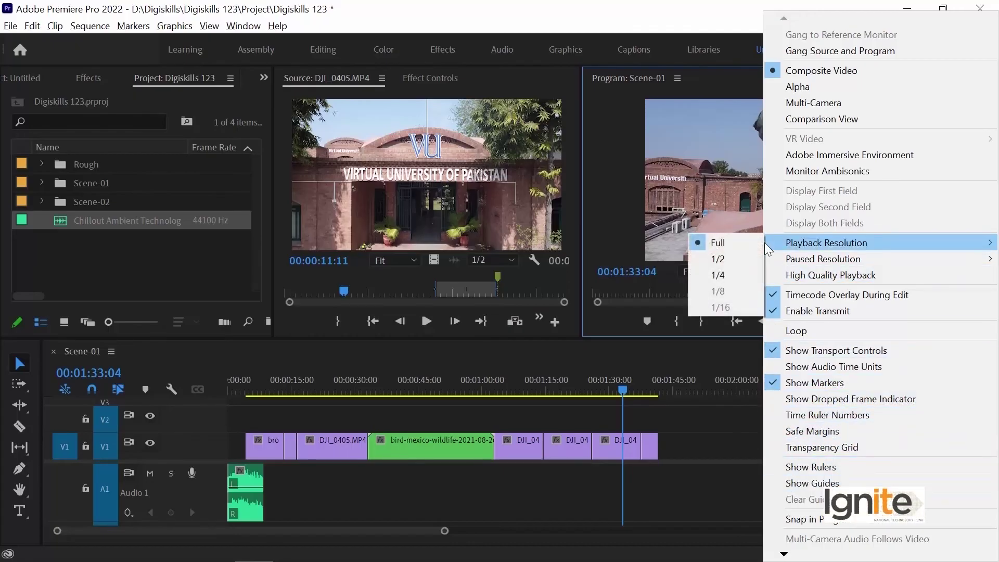
{"action": "left_click", "coordinate": [806, 107]}
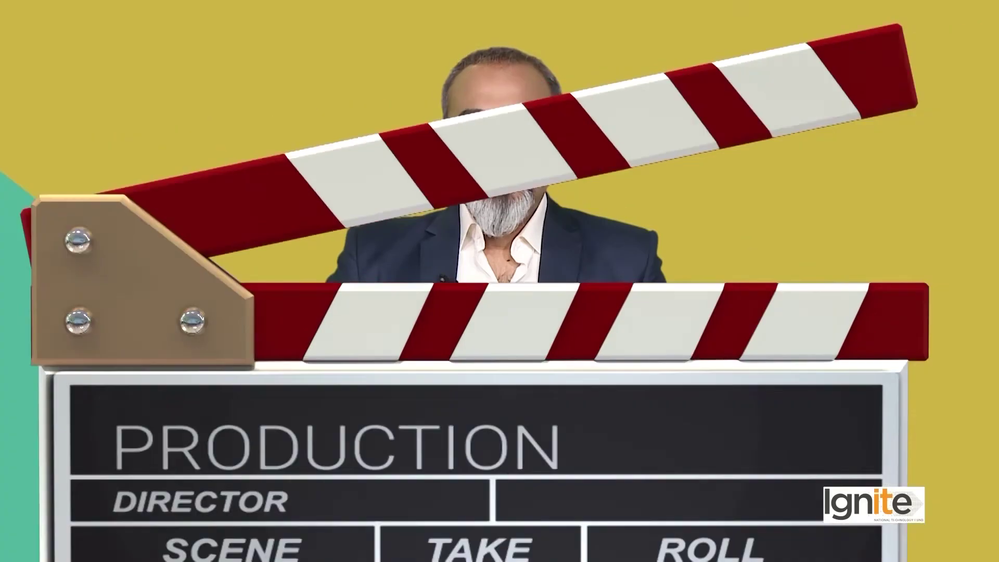